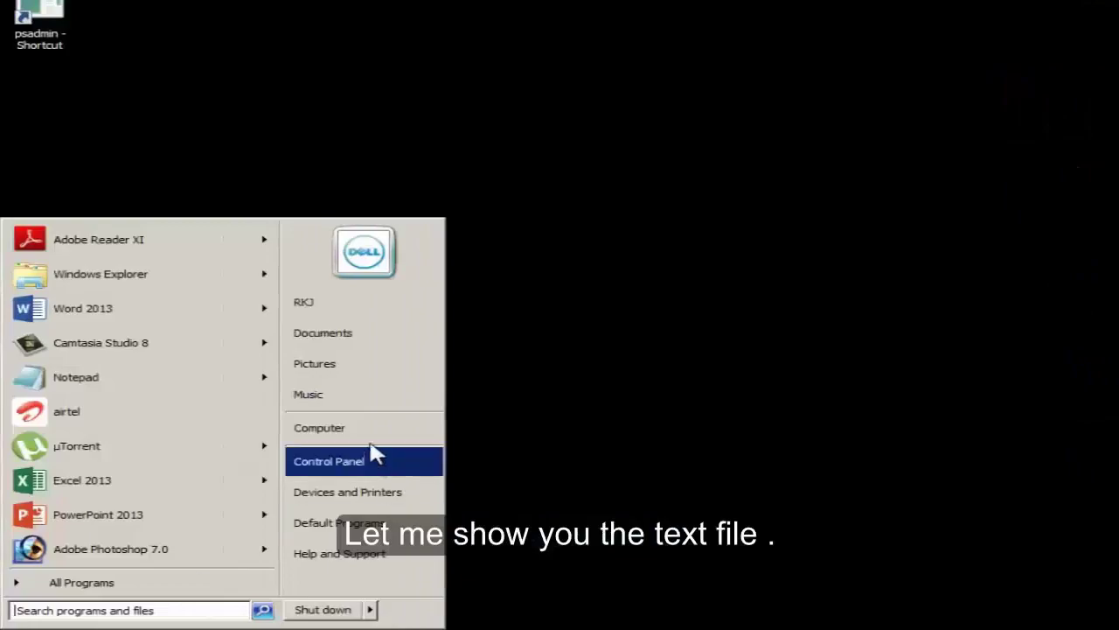
Browse through Computer and Local Disk (C:) into the TEMP folder holding TEST1.
{"action": "left_click", "coordinate": [369, 430]}
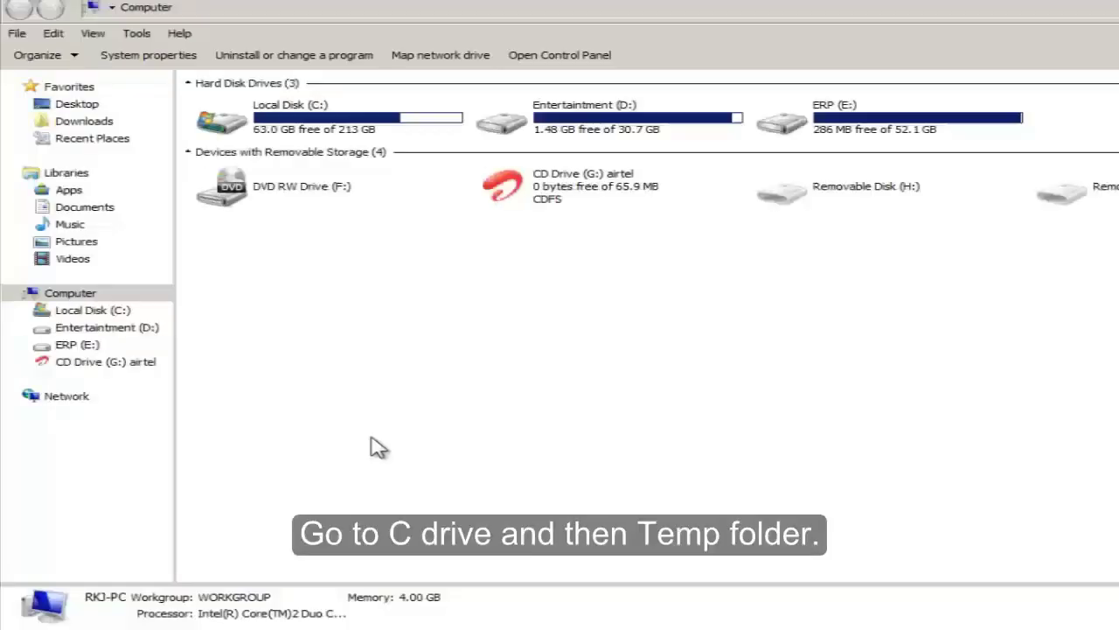
{"action": "double_click", "coordinate": [382, 128]}
{"action": "left_click", "coordinate": [236, 482]}
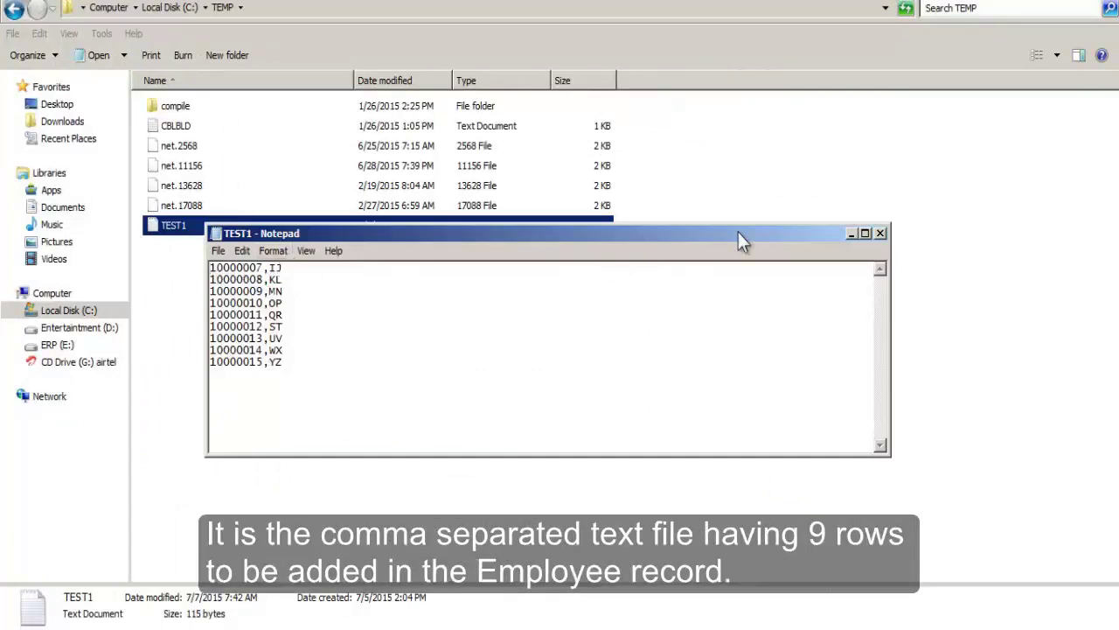
Open the Z_EMPDET1 project and expand its Records folder.
{"action": "type", "text": "Z_"}
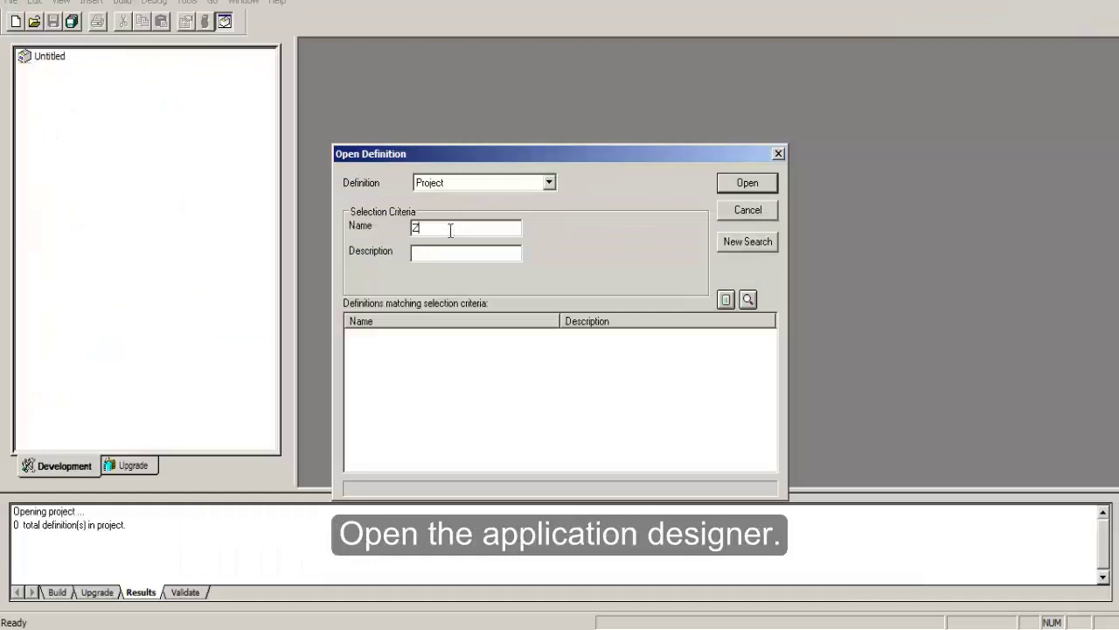
{"action": "type", "text": "EMP"}
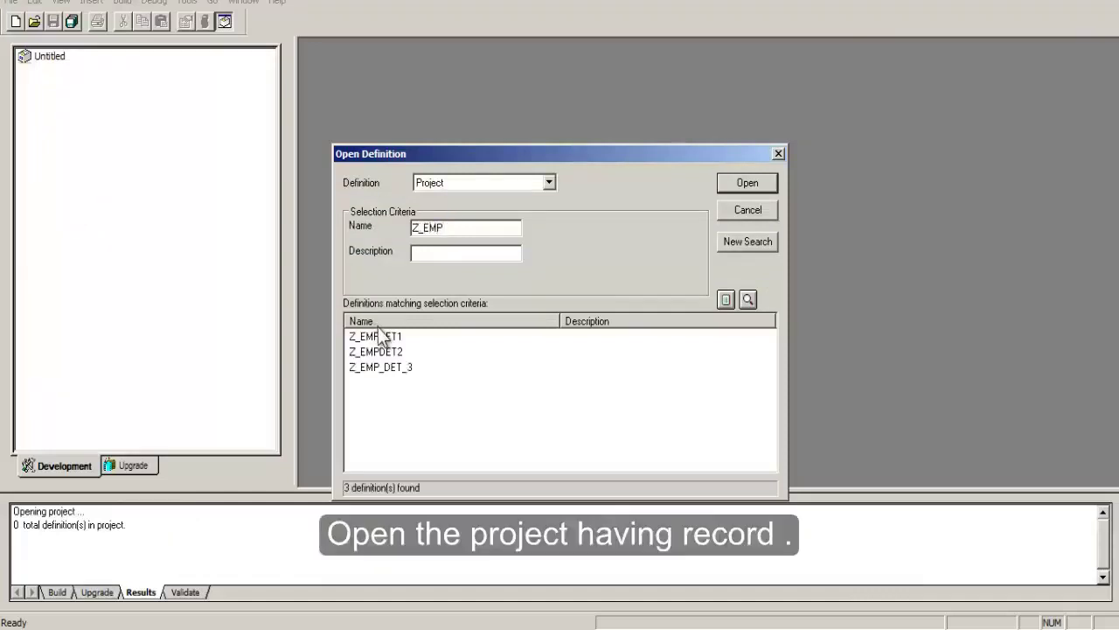
{"action": "double_click", "coordinate": [376, 336]}
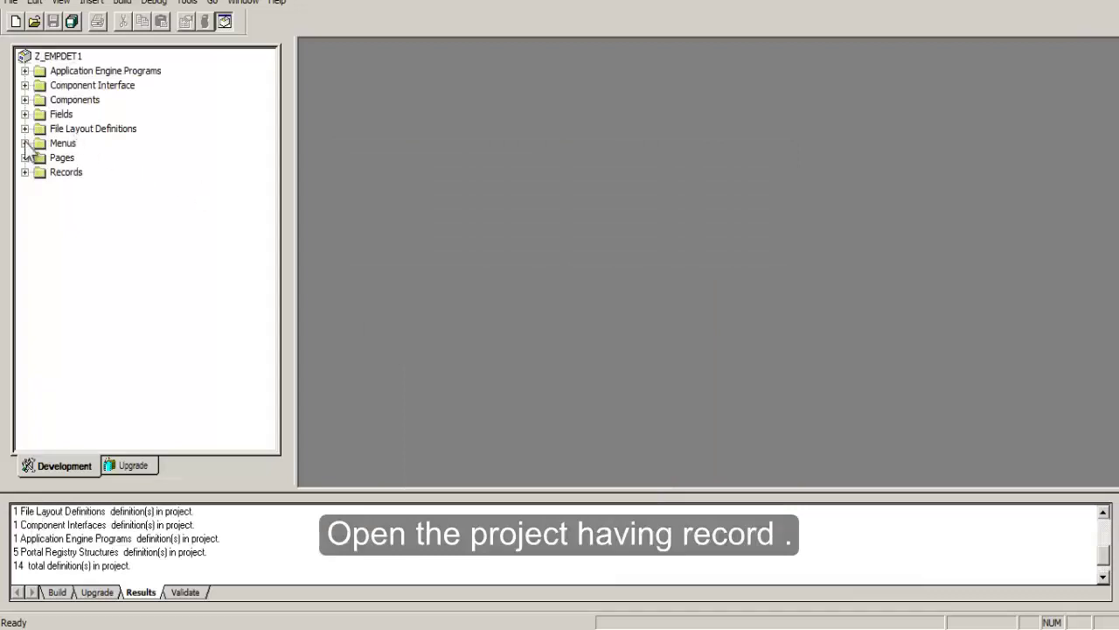
{"action": "left_click", "coordinate": [24, 172]}
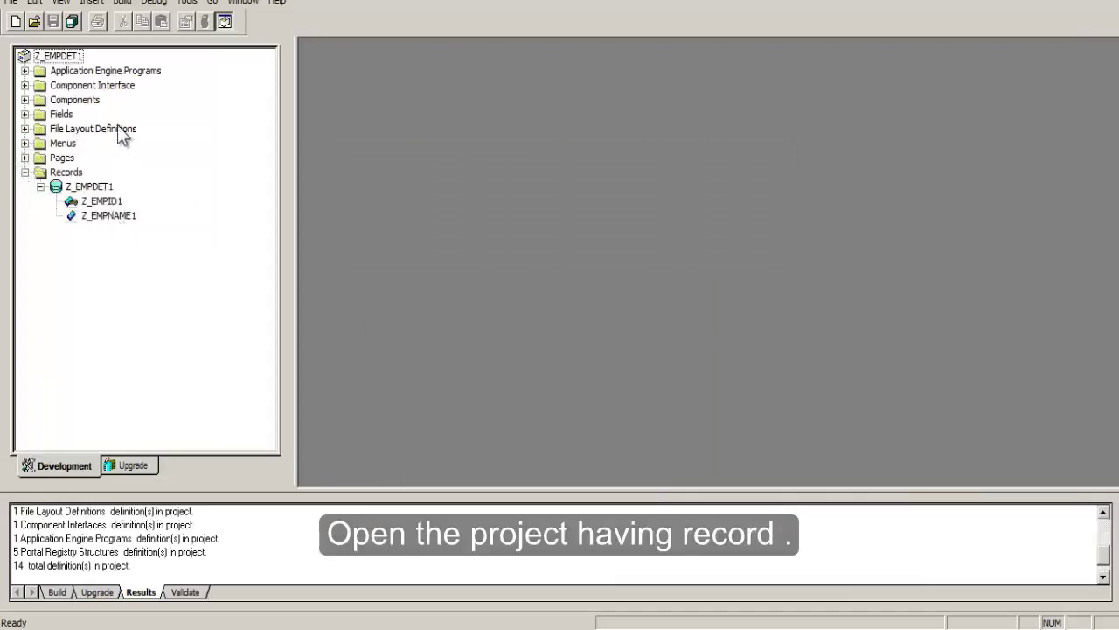
Create a new file layout and add the Z_EMPDET1 record to it.
{"action": "left_click", "coordinate": [21, 22]}
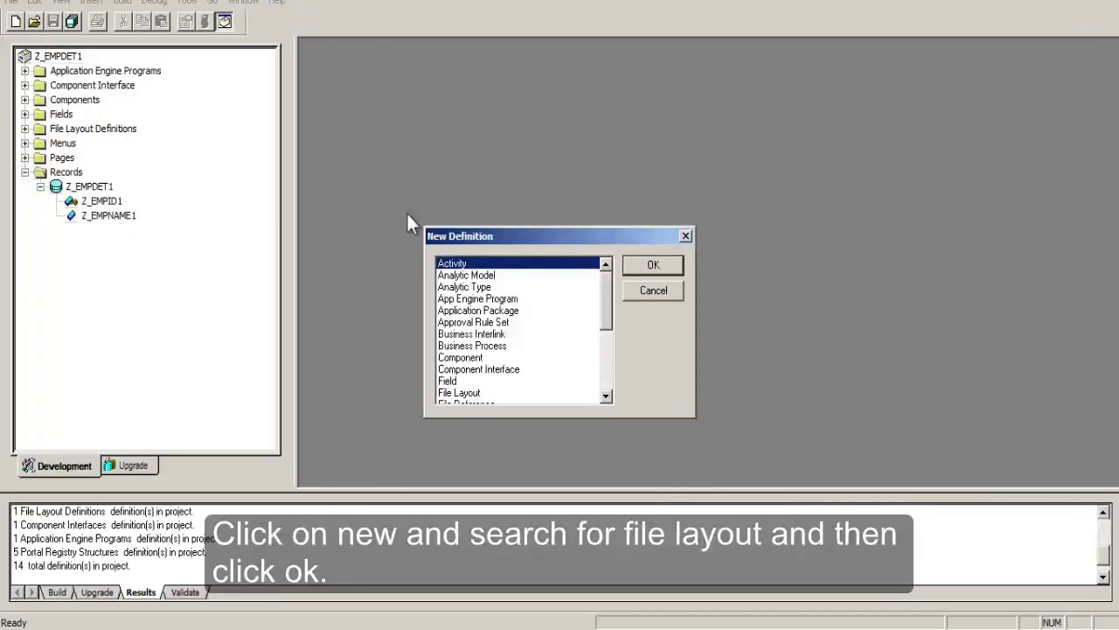
{"action": "type", "text": "fil"}
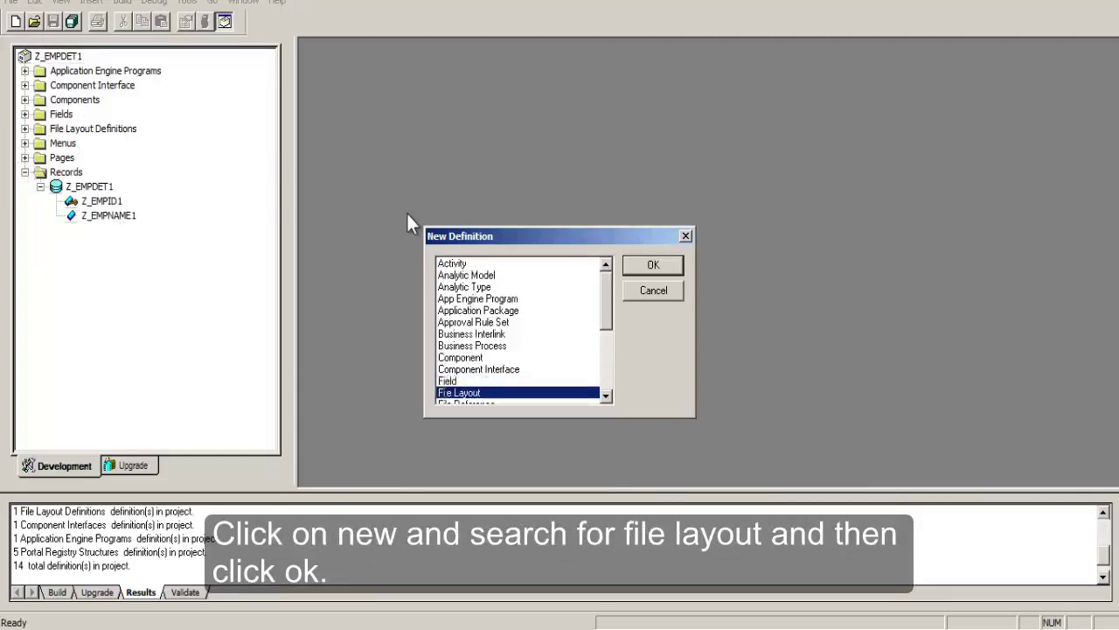
{"action": "left_click", "coordinate": [652, 267]}
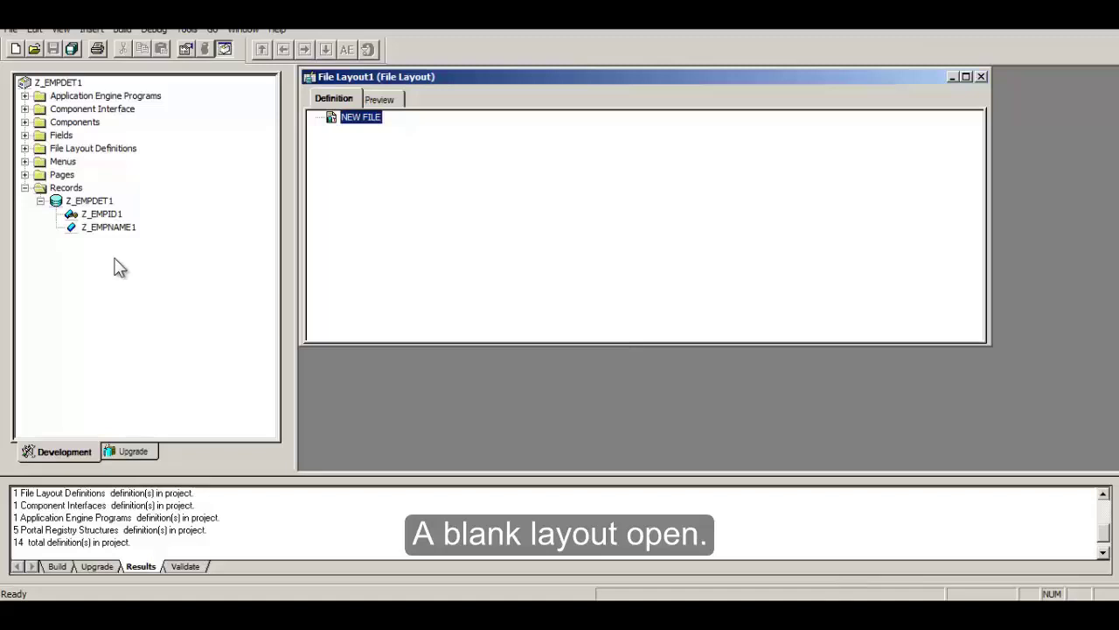
{"action": "mouse_move", "coordinate": [83, 200]}
{"action": "left_mouse_down"}
{"action": "mouse_move", "coordinate": [192, 195]}
{"action": "mouse_move", "coordinate": [356, 125]}
{"action": "left_mouse_up"}
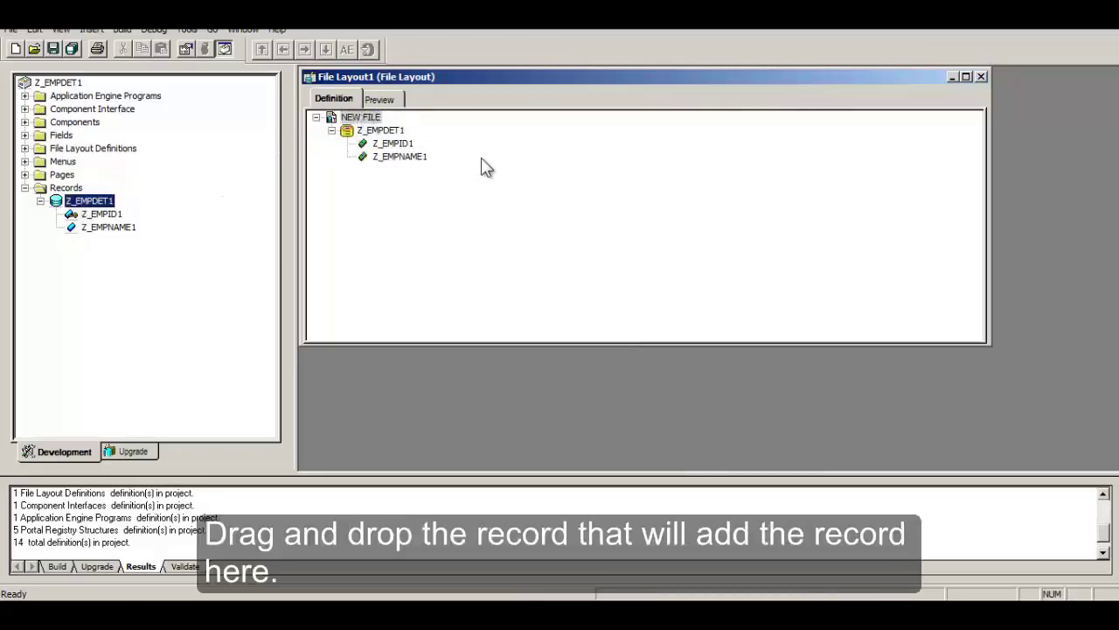
Set C:\TEMP\TEST1.txt as the layout's default preview file and refresh the preview.
{"action": "left_click", "coordinate": [379, 99]}
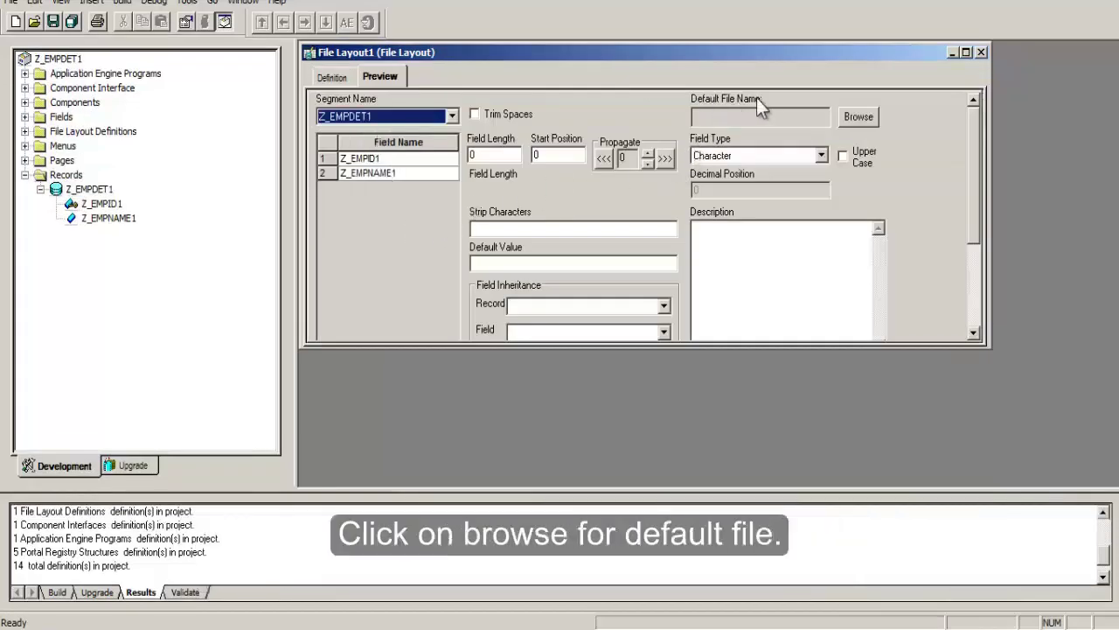
{"action": "left_click", "coordinate": [868, 116]}
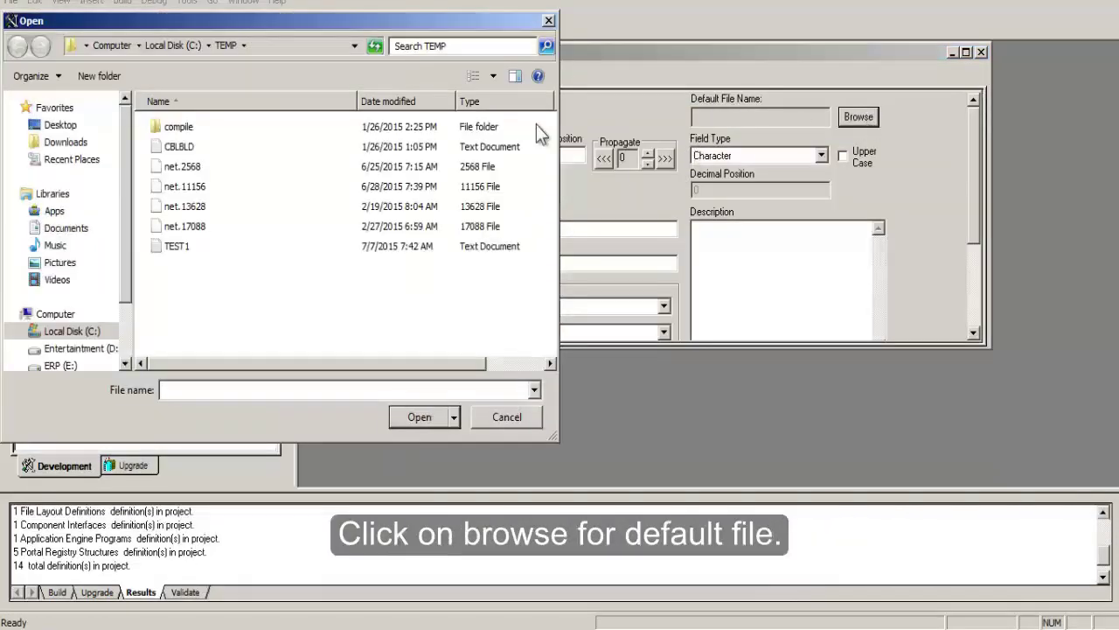
{"action": "double_click", "coordinate": [179, 248]}
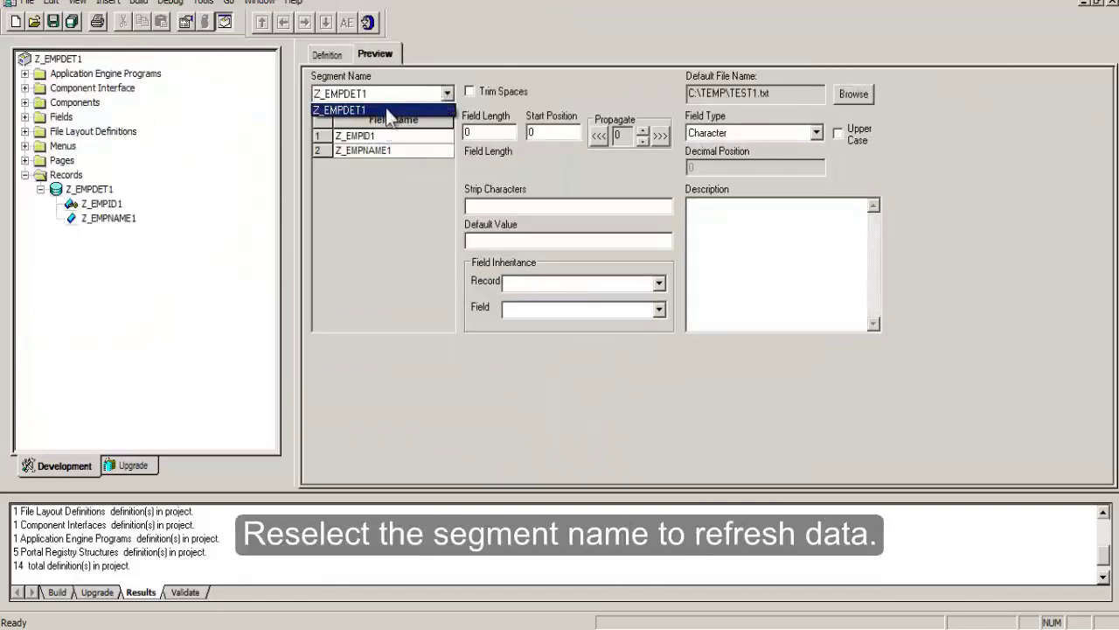
{"action": "left_click", "coordinate": [386, 107]}
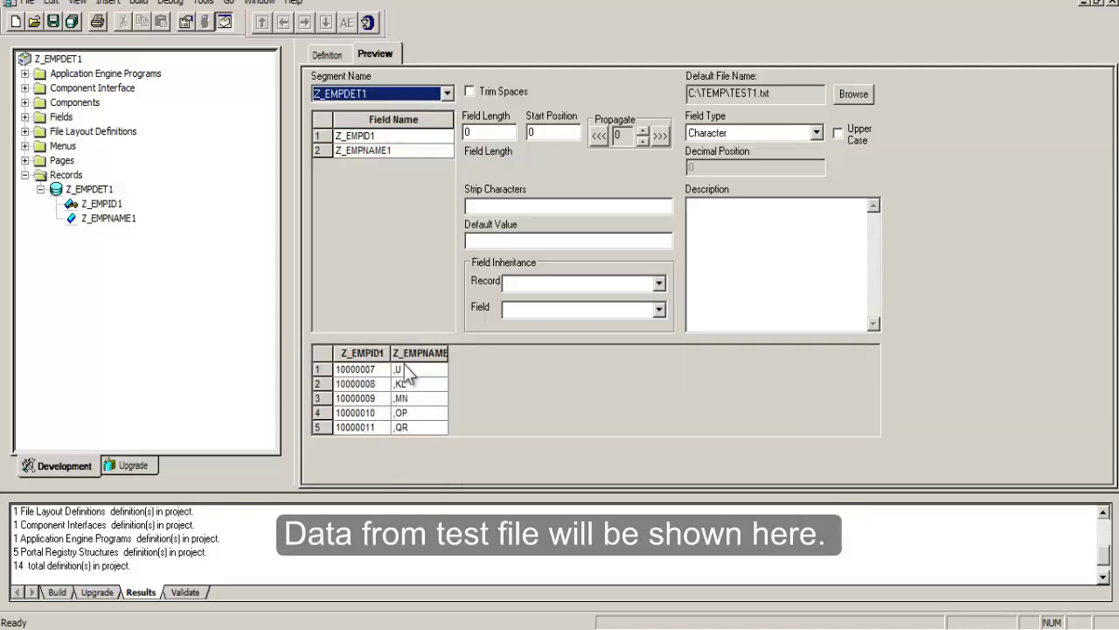
Change the NEW FILE layout's file format to CSV and recheck the preview.
{"action": "left_click", "coordinate": [334, 57]}
{"action": "double_click", "coordinate": [346, 74]}
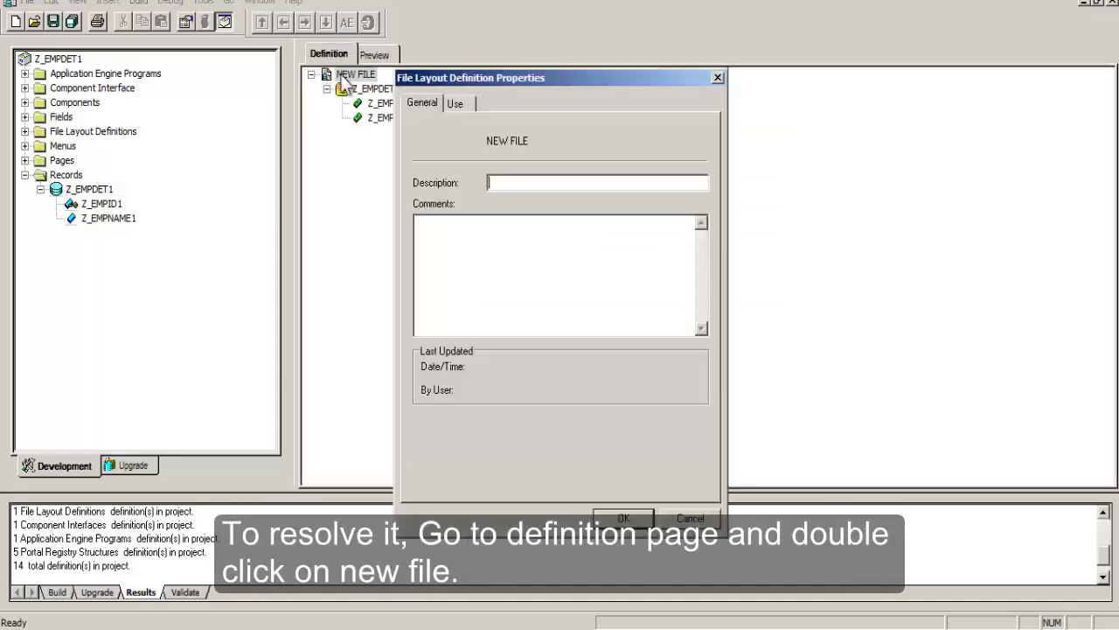
{"action": "left_click", "coordinate": [453, 105]}
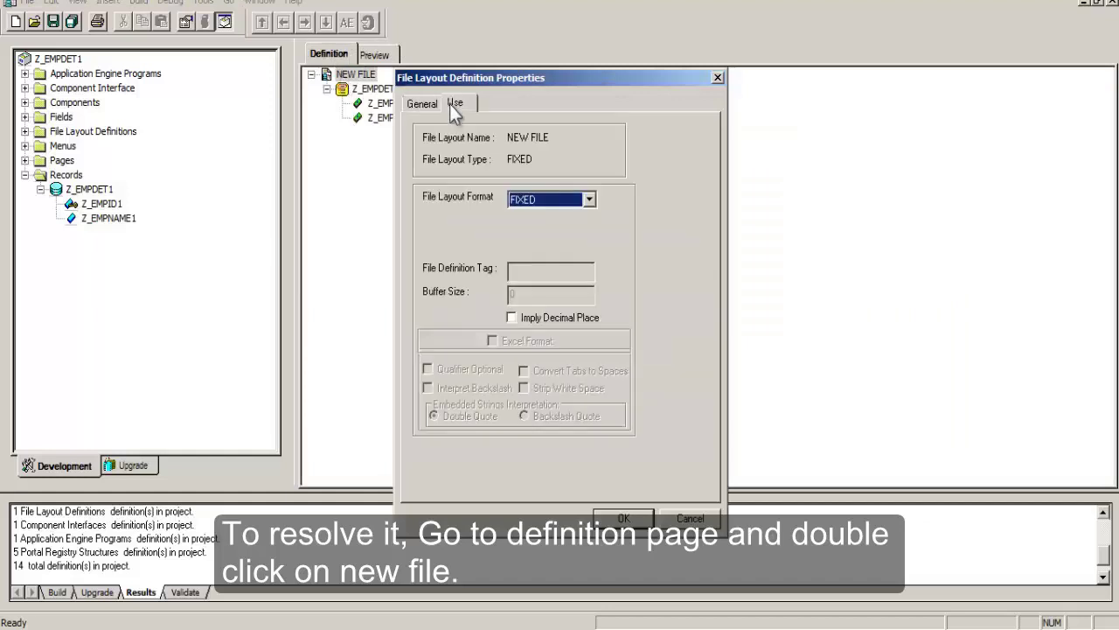
{"action": "left_click", "coordinate": [590, 199]}
{"action": "left_click", "coordinate": [581, 229]}
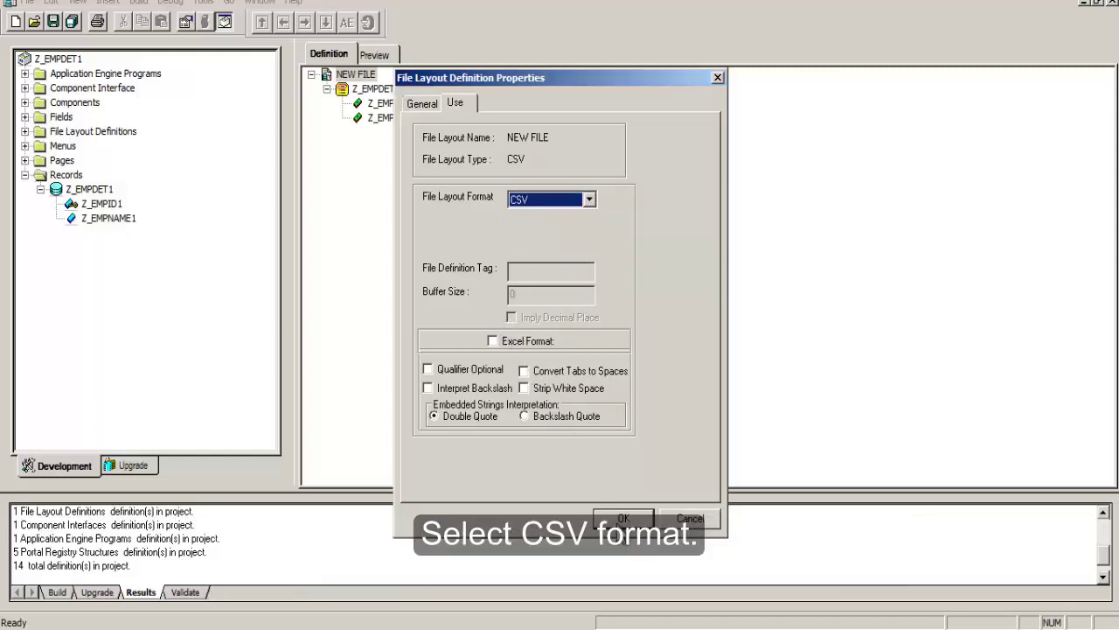
{"action": "left_click", "coordinate": [621, 518]}
{"action": "left_click", "coordinate": [386, 63]}
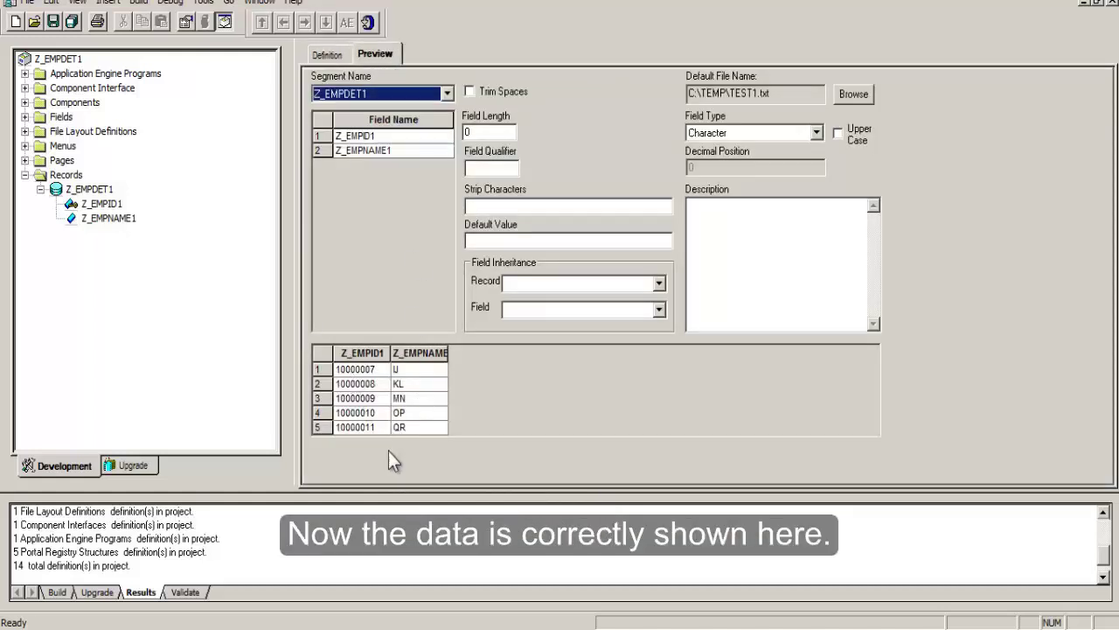
Save the file layout as Z_FL_EMPDET1 and close it.
{"action": "left_click", "coordinate": [54, 22]}
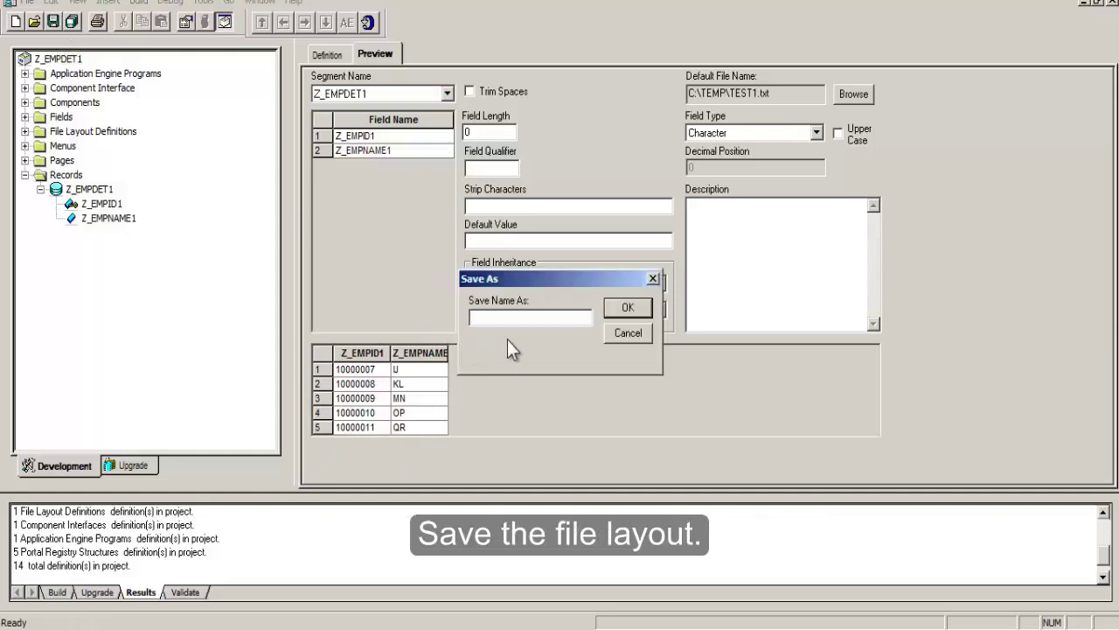
{"action": "type", "text": "Z_FL_EMPDET1"}
{"action": "left_click", "coordinate": [641, 309]}
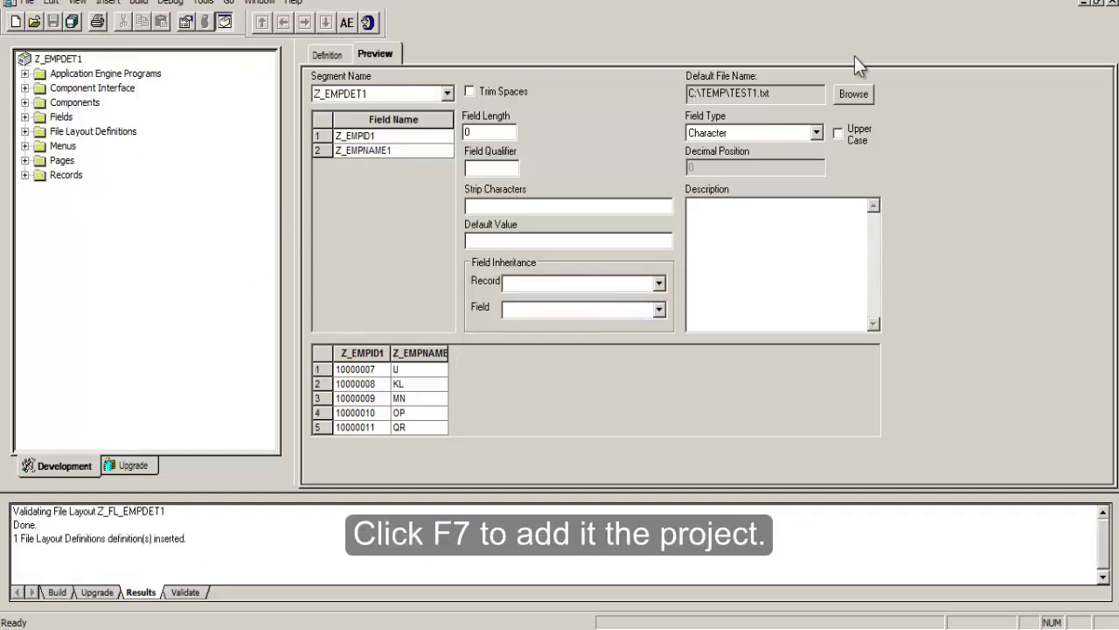
{"action": "left_click", "coordinate": [1111, 5]}
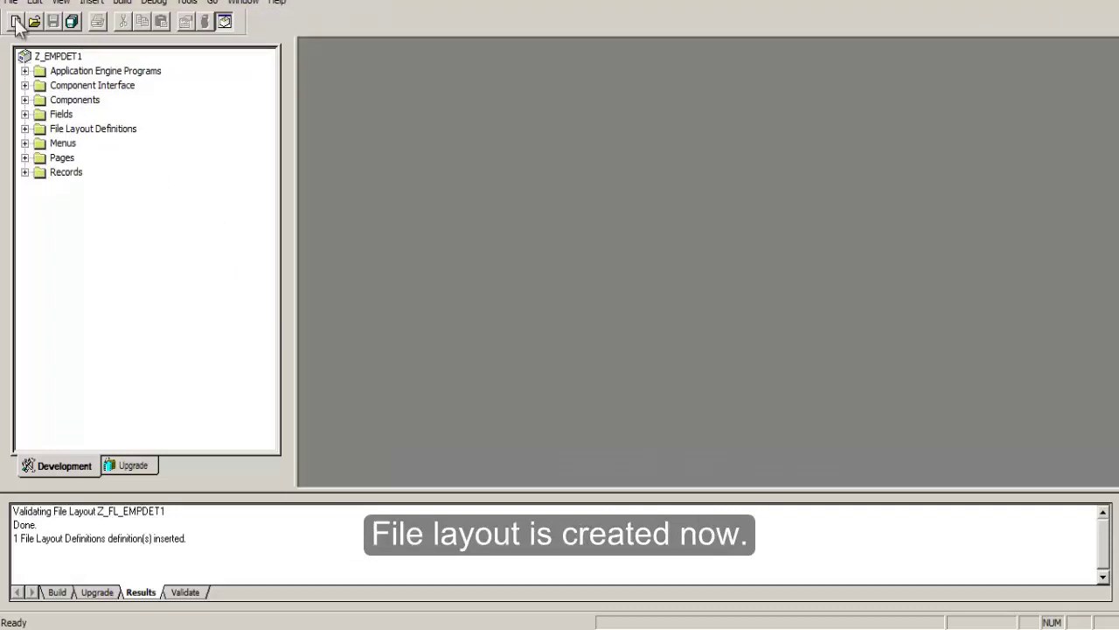
{"action": "key", "text": "ctrl+n"}
Create a new App Engine program with a PeopleCode action under Step01.
{"action": "key", "text": "Down"}
{"action": "key", "text": "Down"}
{"action": "key", "text": "Down"}
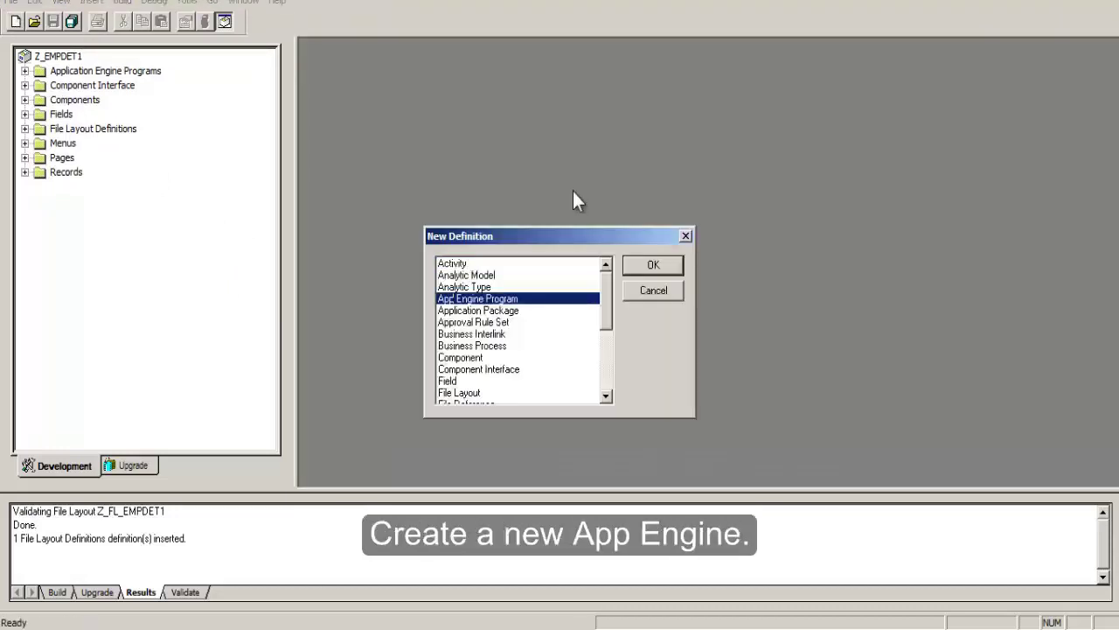
{"action": "left_click", "coordinate": [656, 263]}
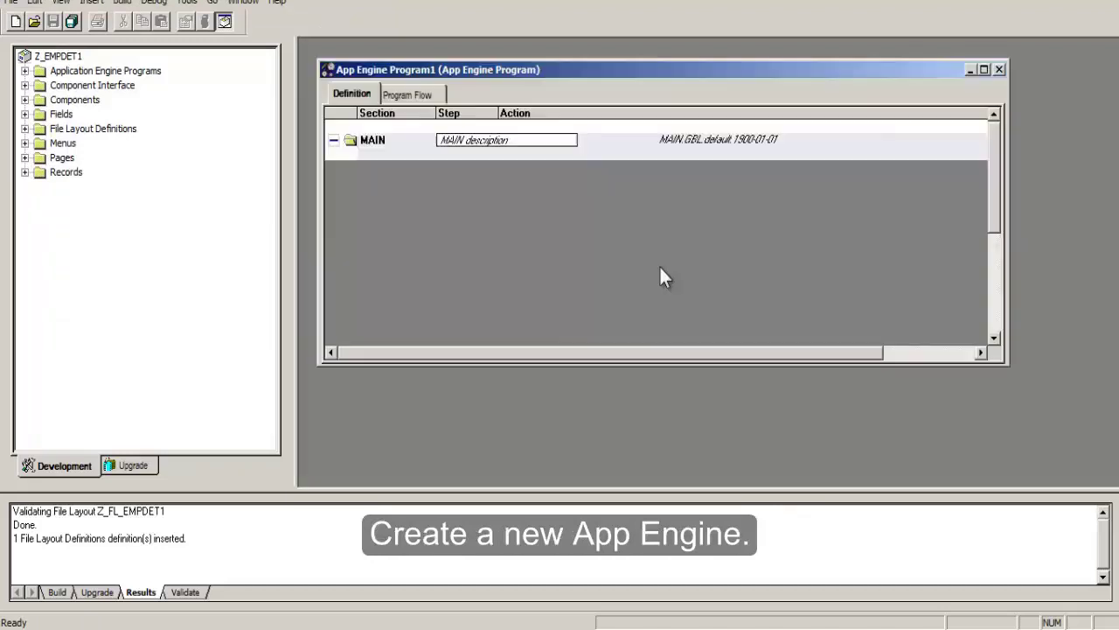
{"action": "double_click", "coordinate": [647, 66]}
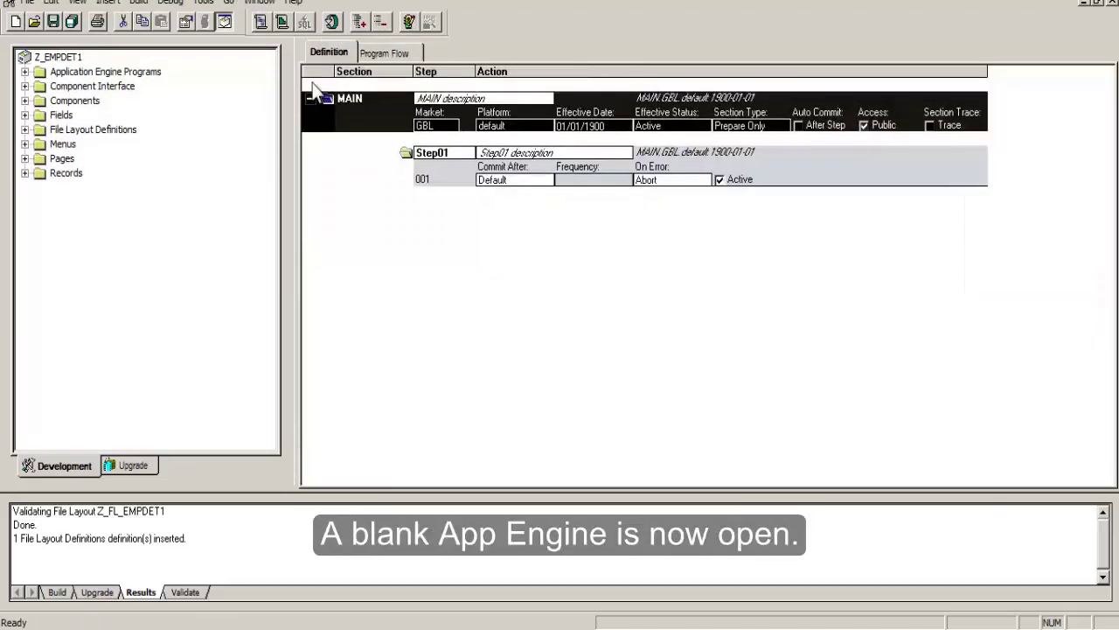
{"action": "right_click", "coordinate": [439, 179]}
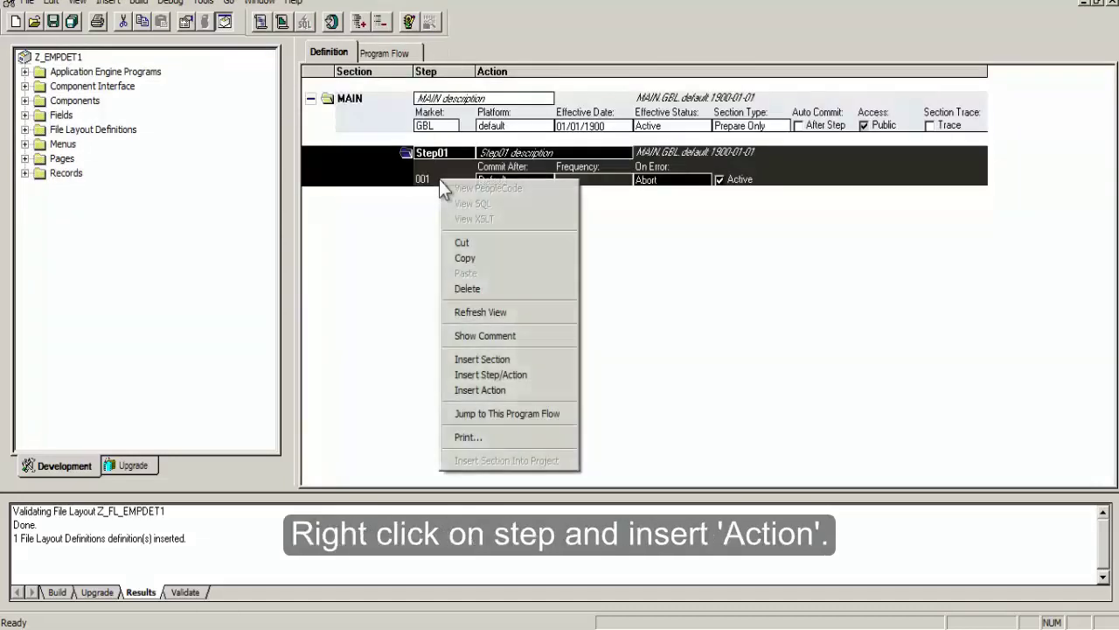
{"action": "left_click", "coordinate": [516, 390]}
{"action": "left_click", "coordinate": [546, 207]}
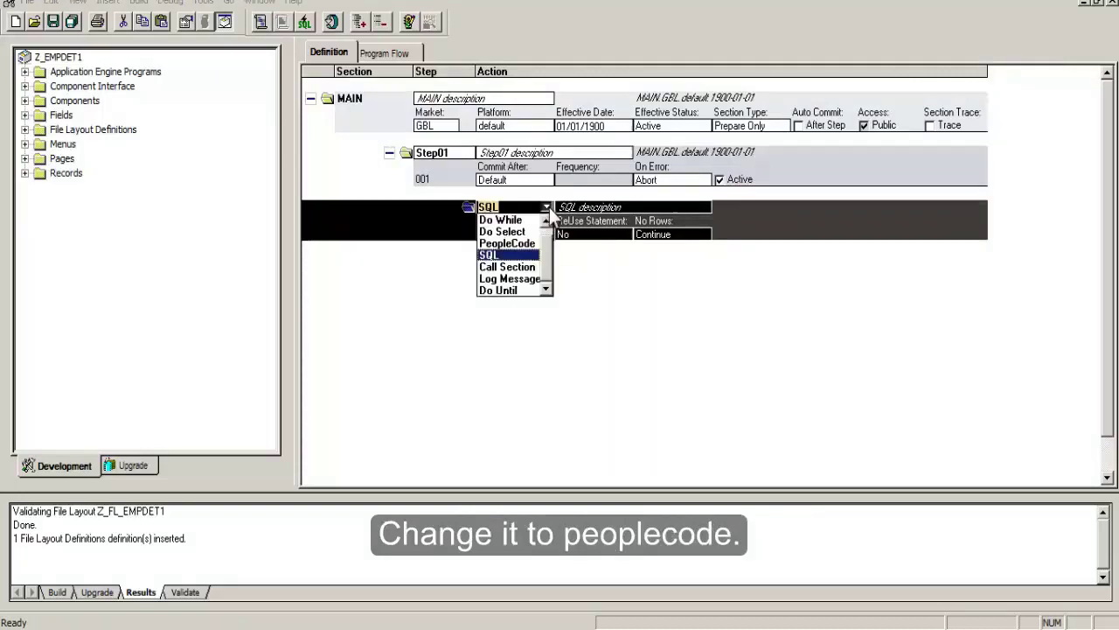
{"action": "left_click", "coordinate": [507, 243]}
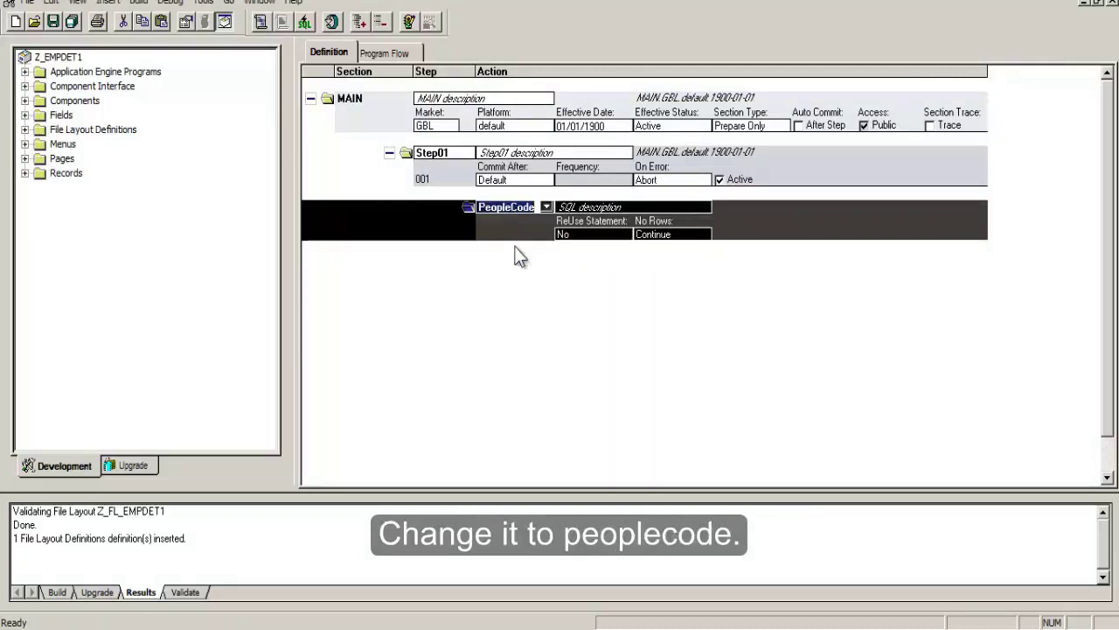
Save the App Engine program as Z_AE_EMP_1.
{"action": "key", "text": "ctrl+s"}
{"action": "type", "text": "Z_AE_"}
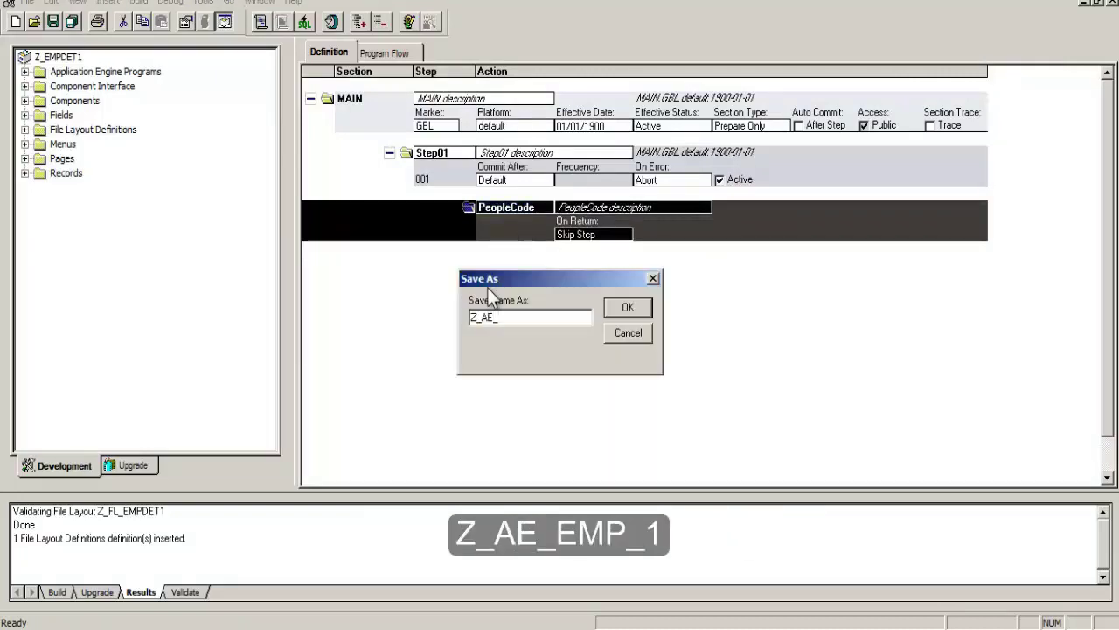
{"action": "type", "text": "EMP_1"}
{"action": "left_click", "coordinate": [617, 311]}
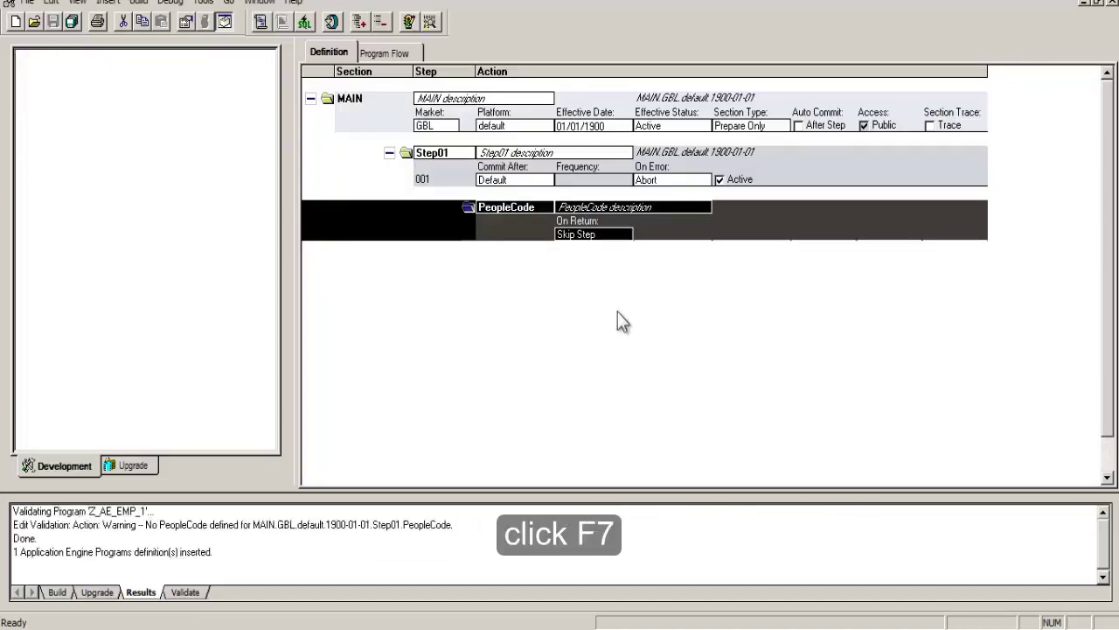
Generate file-import PeopleCode from the Z_FL_EMPDET1 layout into Step01's action and save it.
{"action": "double_click", "coordinate": [515, 229]}
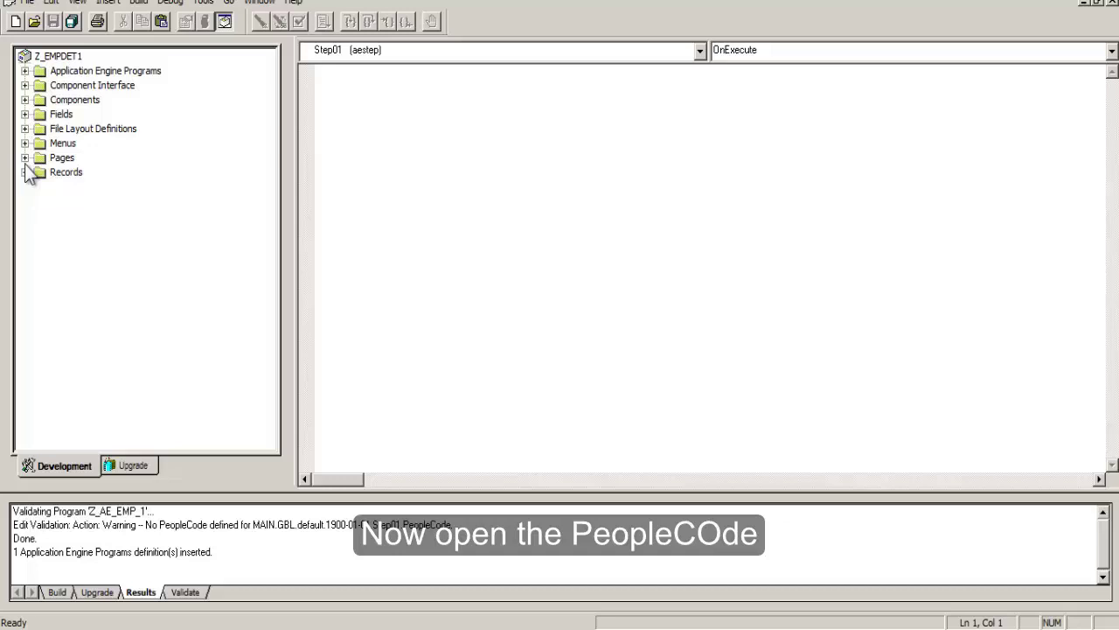
{"action": "left_click", "coordinate": [25, 129]}
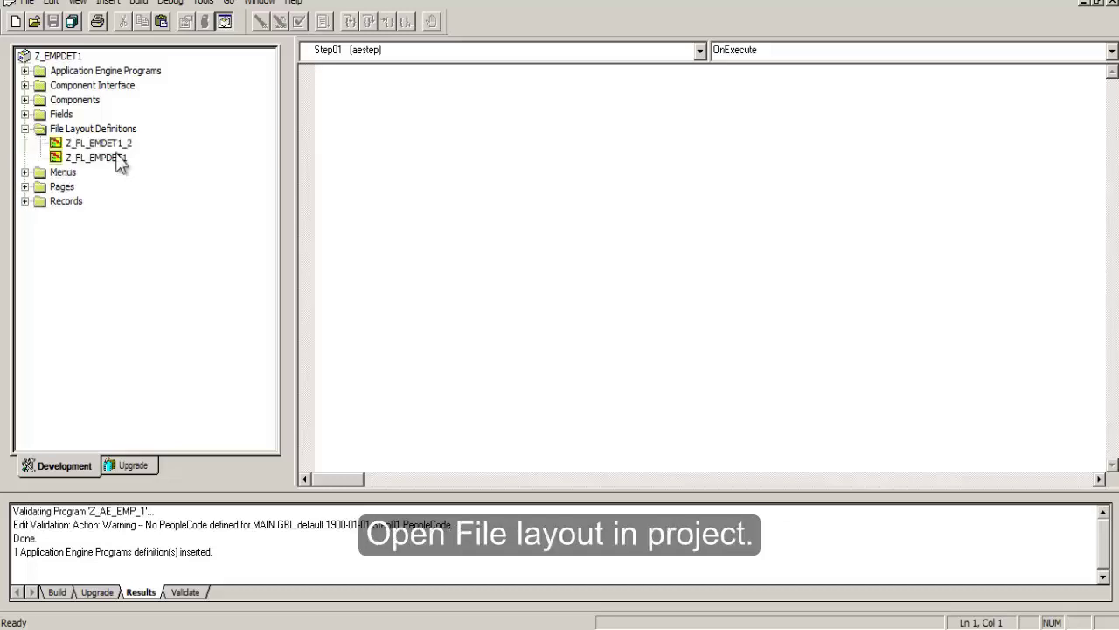
{"action": "left_click", "coordinate": [117, 159]}
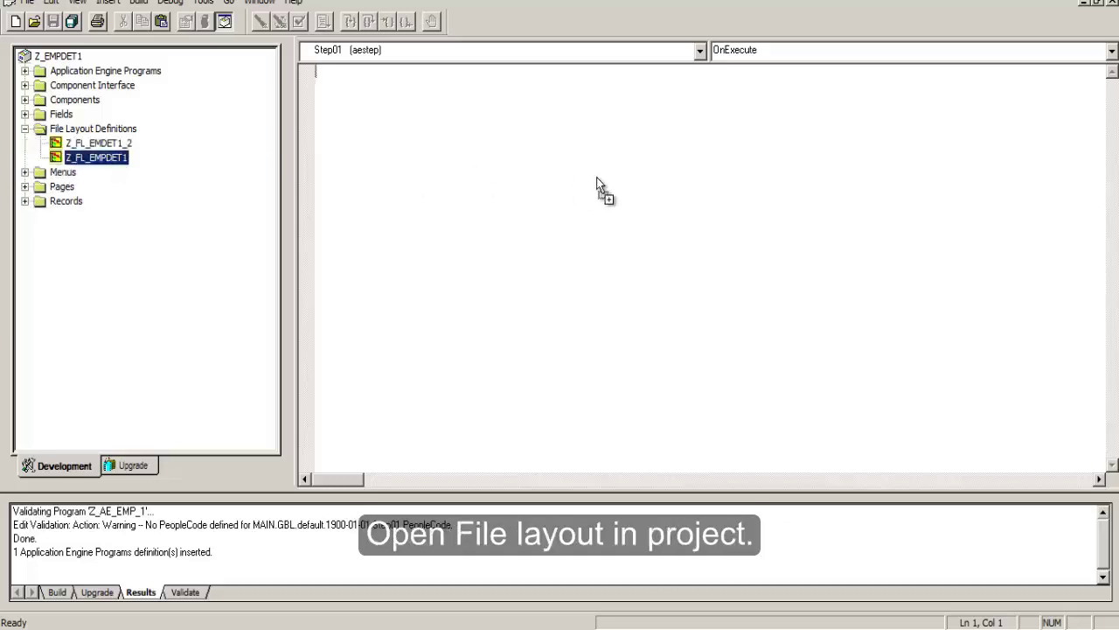
{"action": "left_click_drag", "start_coordinate": [120, 171], "coordinate": [617, 199]}
{"action": "scroll", "coordinate": [648, 324], "scroll_direction": "up", "scroll_amount": 15}
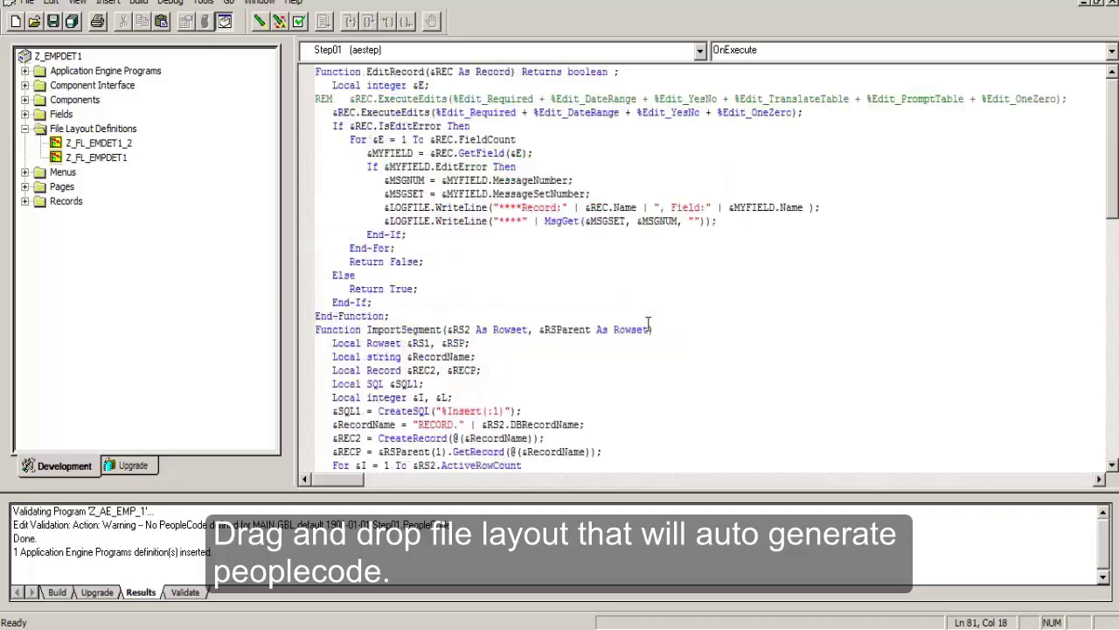
{"action": "scroll", "coordinate": [648, 325], "scroll_direction": "down", "scroll_amount": 10}
{"action": "scroll", "coordinate": [648, 325], "scroll_direction": "down", "scroll_amount": 1}
{"action": "scroll", "coordinate": [648, 324], "scroll_direction": "up", "scroll_amount": 12}
{"action": "left_click", "coordinate": [52, 20]}
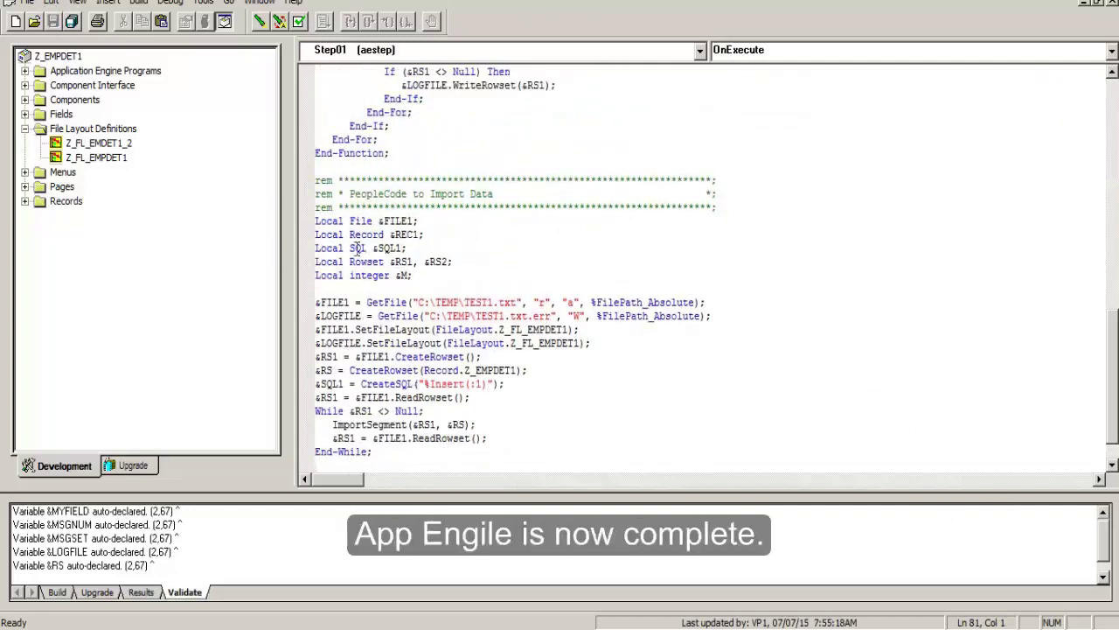
{"action": "left_click", "coordinate": [24, 71]}
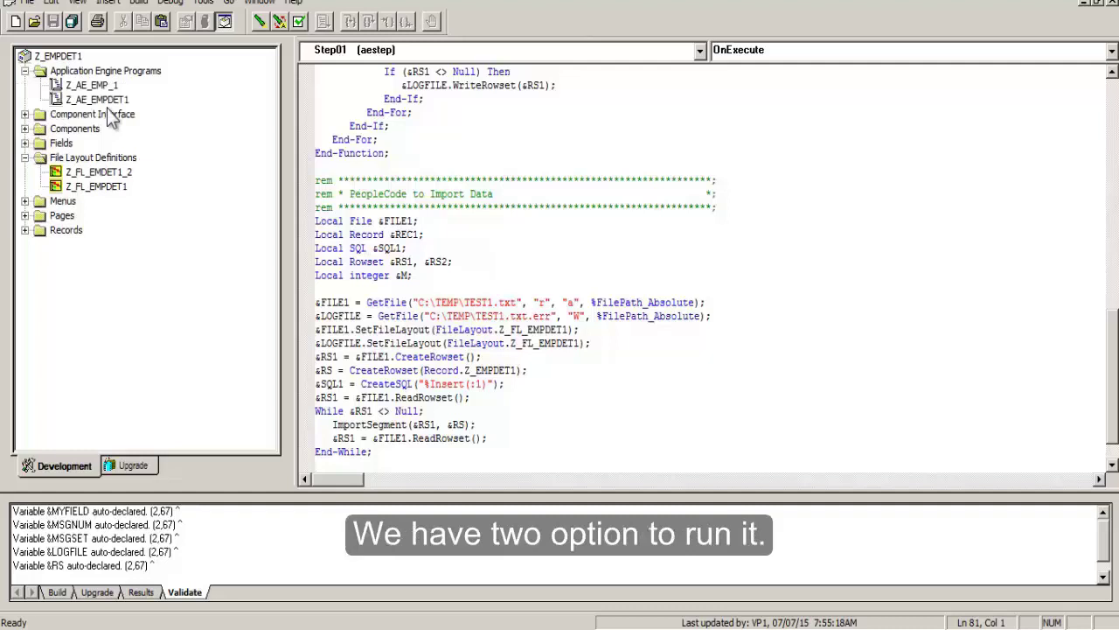
Open the Z_AE_EMP_1 App Engine program definition from the project tree.
{"action": "double_click", "coordinate": [99, 92]}
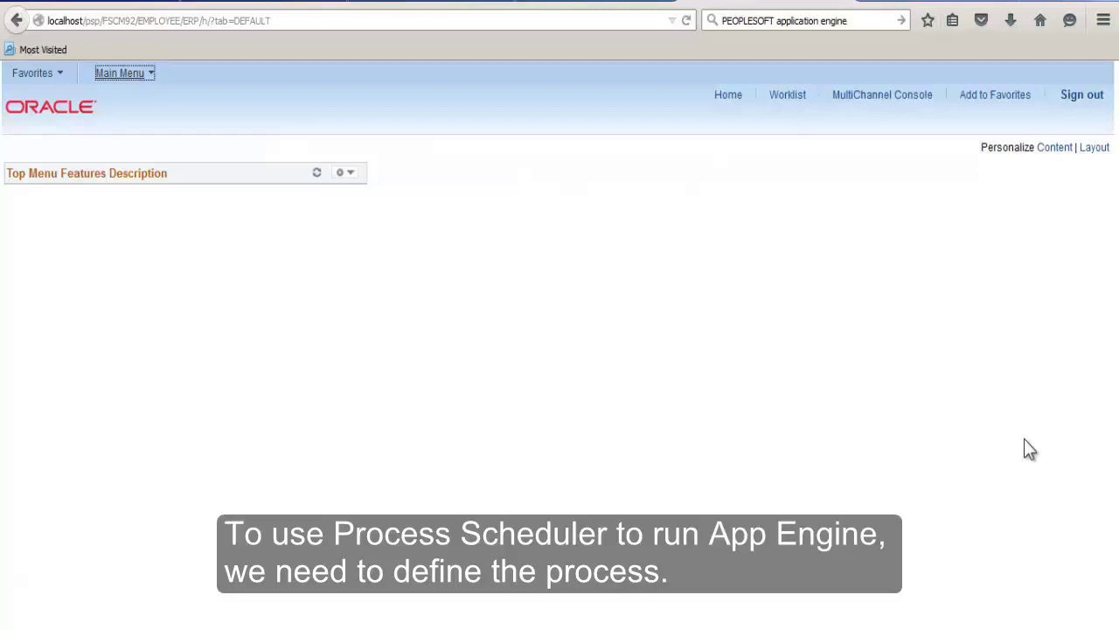
Navigate the portal menu to PeopleTools > Process Scheduler > Processes.
{"action": "left_click", "coordinate": [312, 138]}
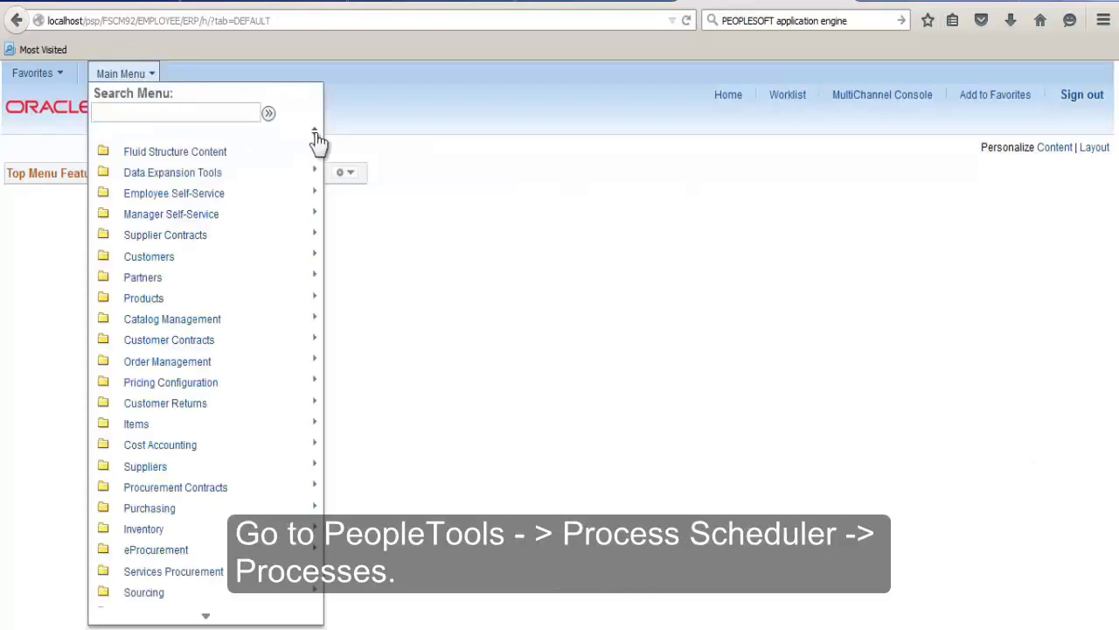
{"action": "scroll", "coordinate": [212, 271], "scroll_direction": "down", "scroll_amount": 7}
{"action": "scroll", "coordinate": [212, 288], "scroll_direction": "down", "scroll_amount": 4}
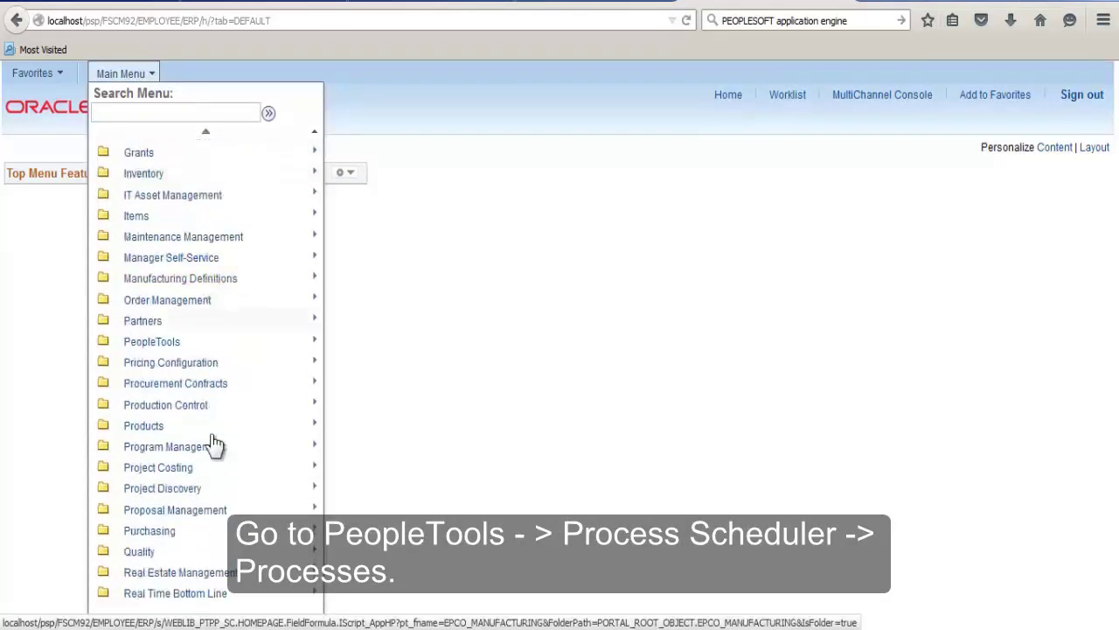
{"action": "mouse_move", "coordinate": [327, 73]}
{"action": "left_click", "coordinate": [454, 308]}
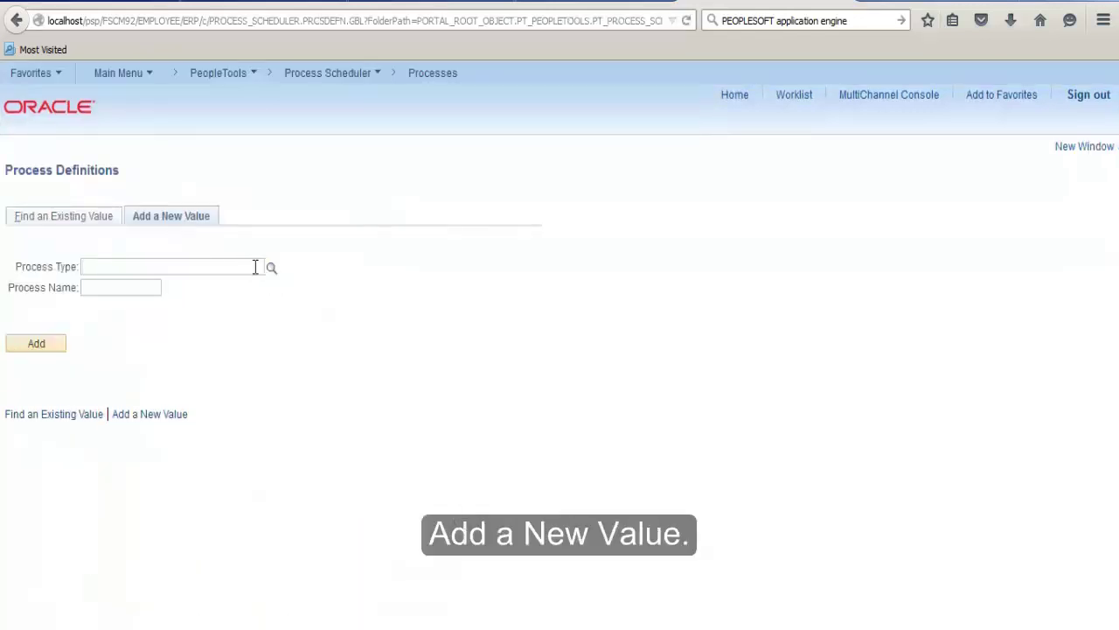
Add a new Application Engine process definition named Z_AE_EMP_1.
{"action": "left_click", "coordinate": [255, 266]}
{"action": "type", "text": "App"}
{"action": "left_click", "coordinate": [149, 313]}
{"action": "left_click", "coordinate": [107, 288]}
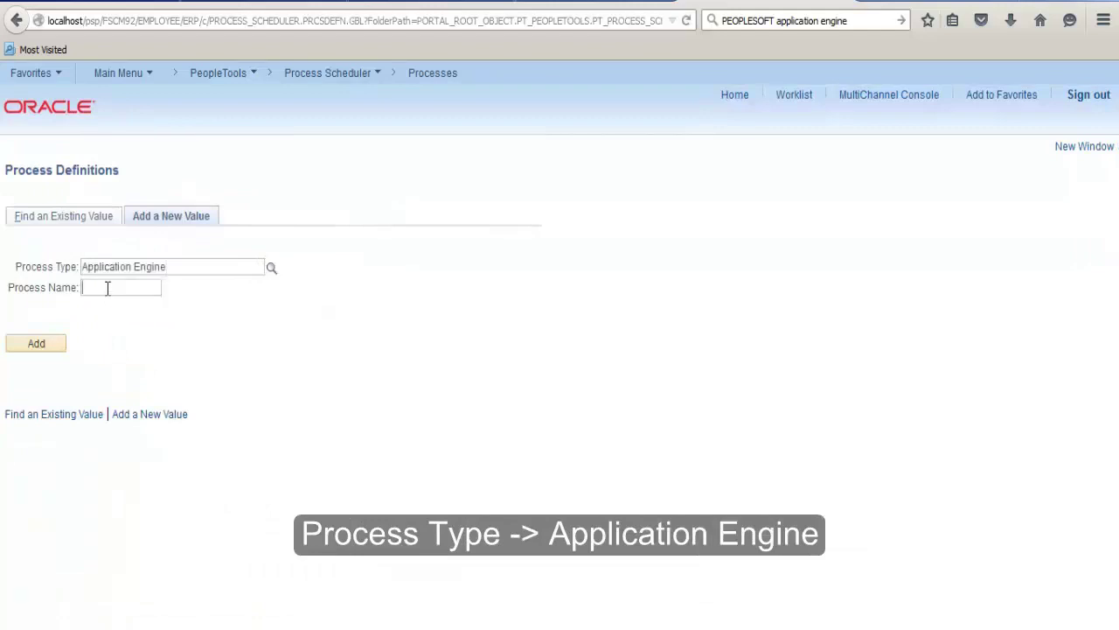
{"action": "type", "text": "z_ae_emp1"}
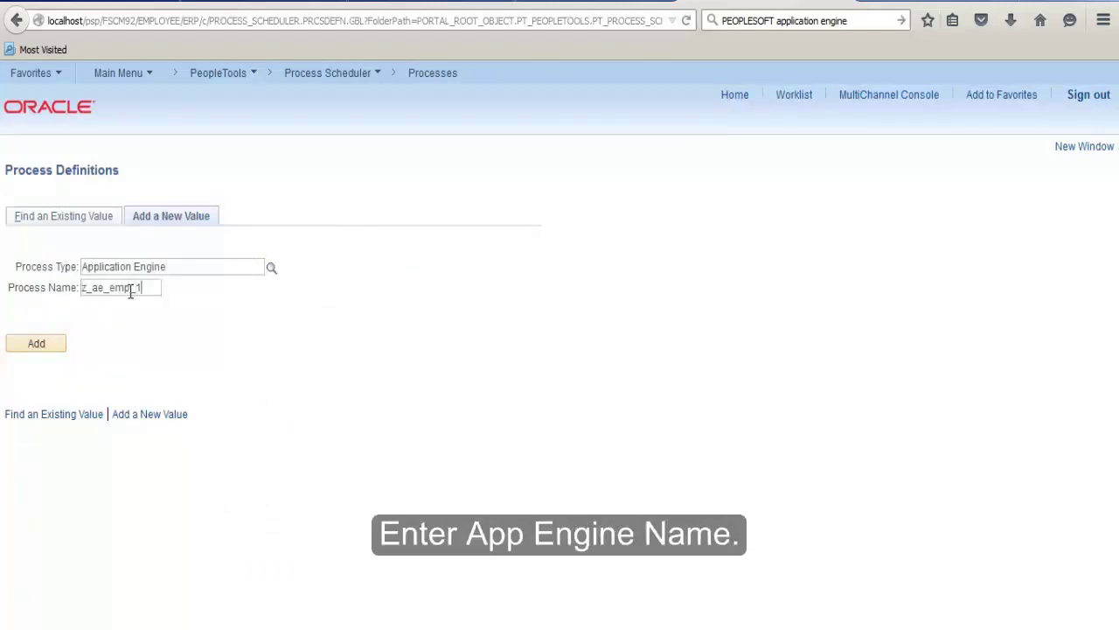
{"action": "left_click", "coordinate": [30, 347]}
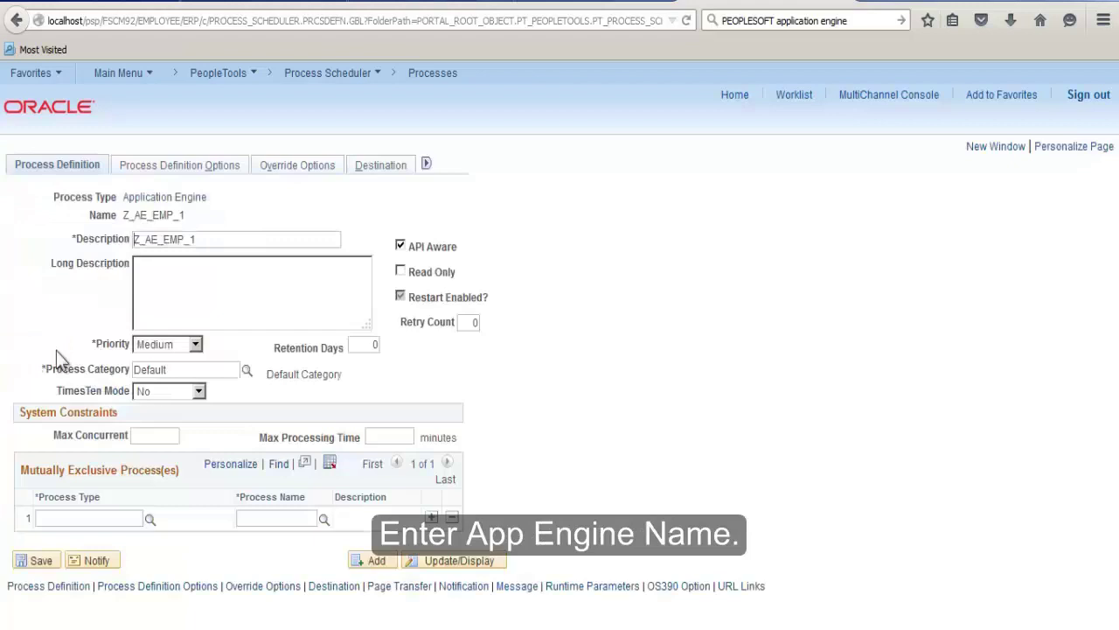
Set component PRCSMULTI and process group TLSALL in the options, then save.
{"action": "left_click", "coordinate": [203, 169]}
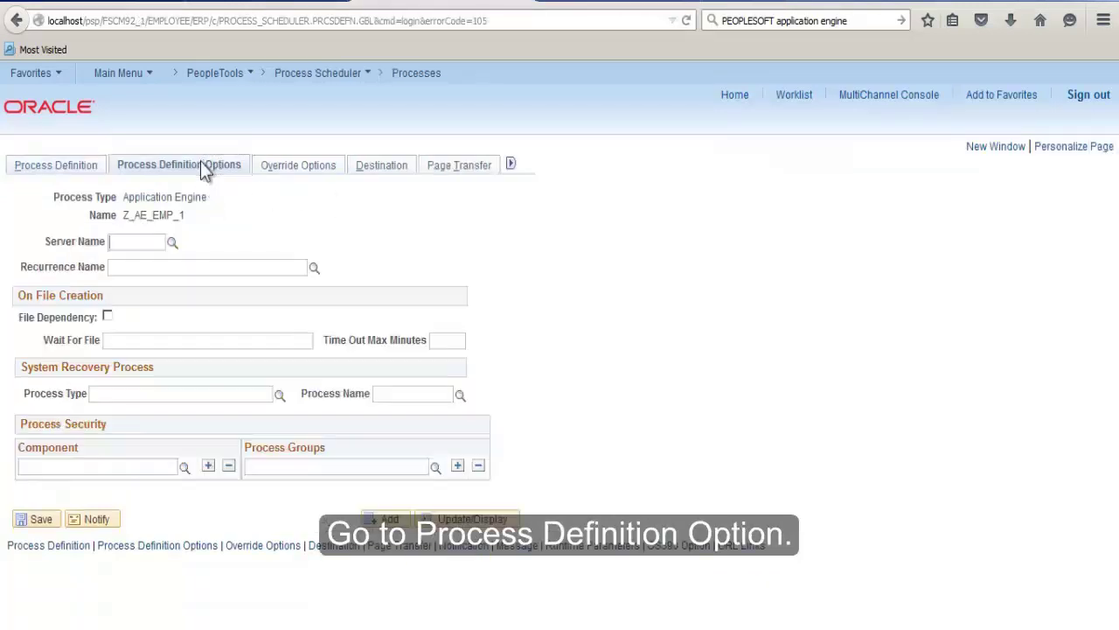
{"action": "left_click", "coordinate": [165, 469]}
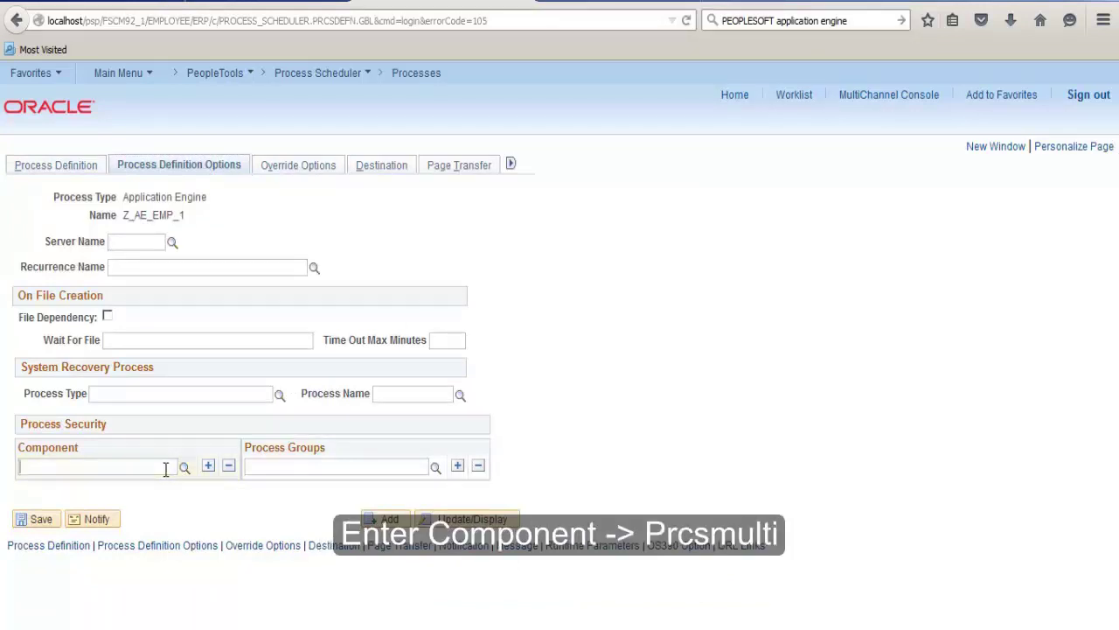
{"action": "type", "text": "PRCSMULTI"}
{"action": "left_click", "coordinate": [310, 467]}
{"action": "type", "text": "tlsa"}
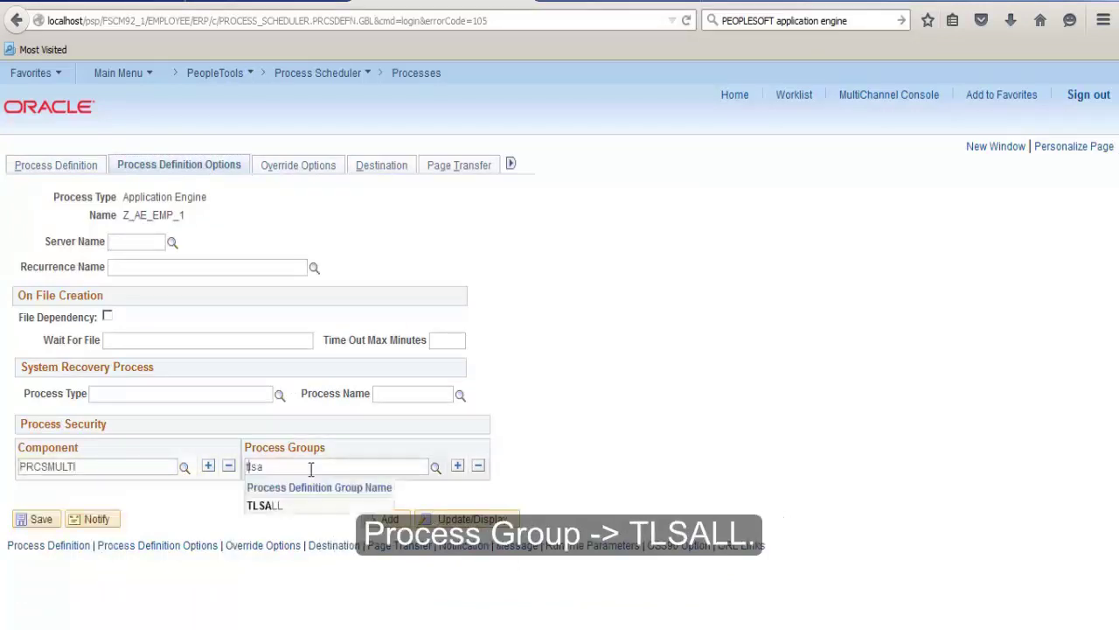
{"action": "left_click", "coordinate": [269, 507]}
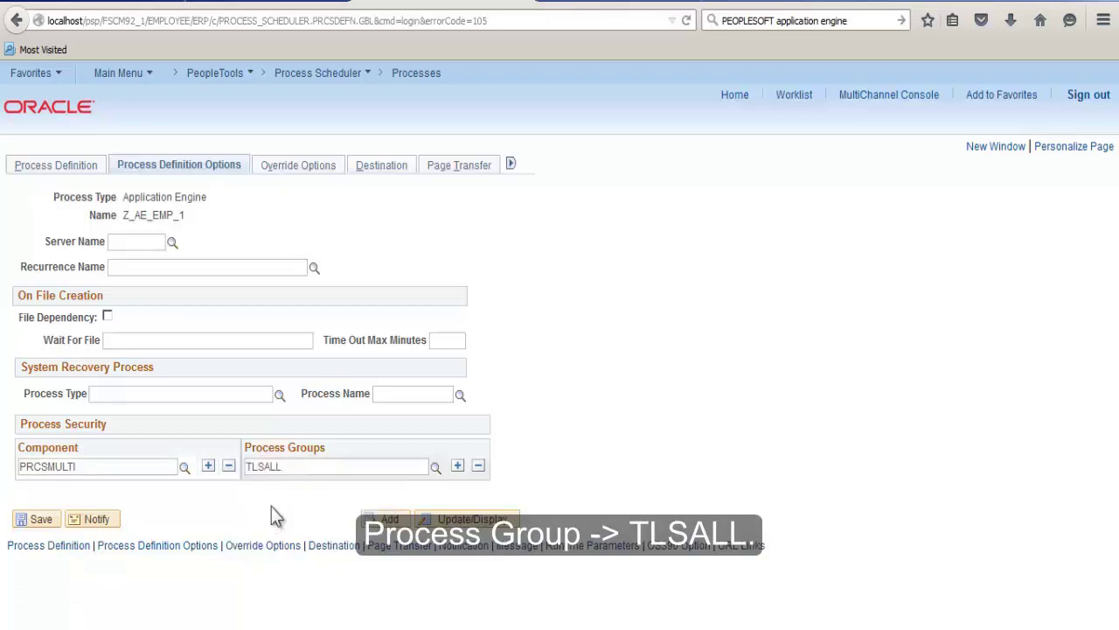
{"action": "left_click", "coordinate": [32, 521]}
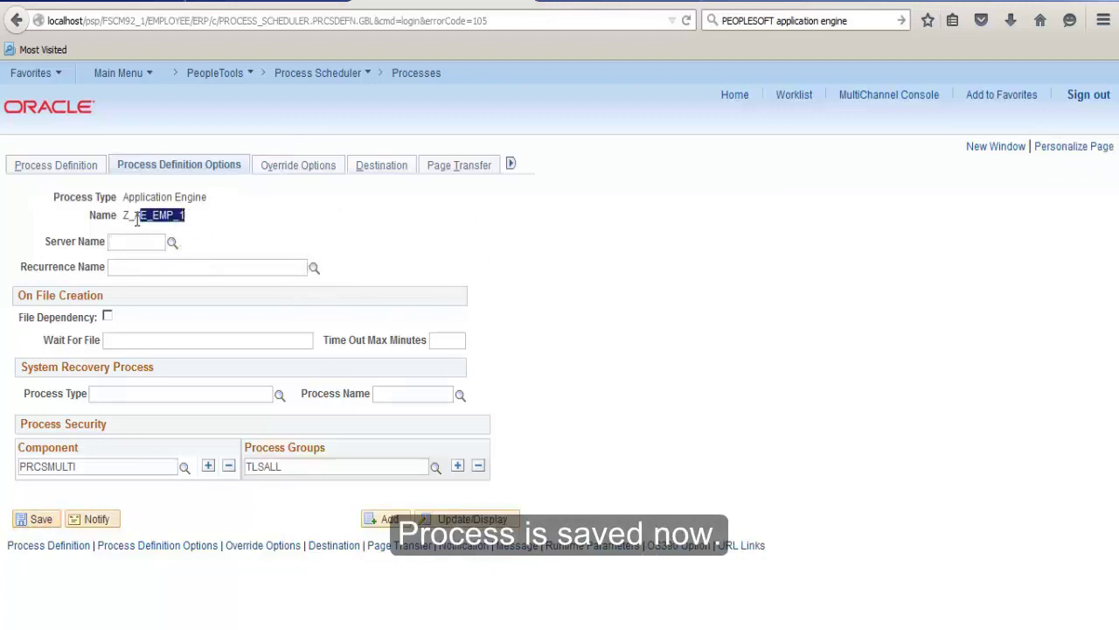
{"action": "left_click_drag", "start_coordinate": [184, 215], "coordinate": [122, 215]}
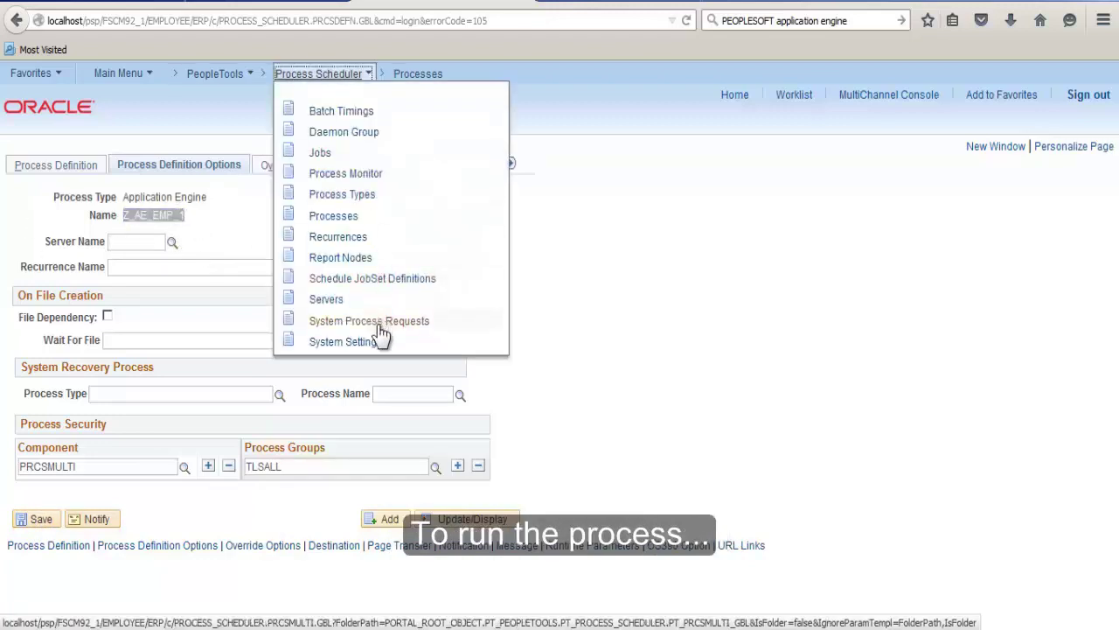
Run Z_AE_EMP_1 under run control ID 1 and check it in Process Monitor.
{"action": "left_click", "coordinate": [378, 324]}
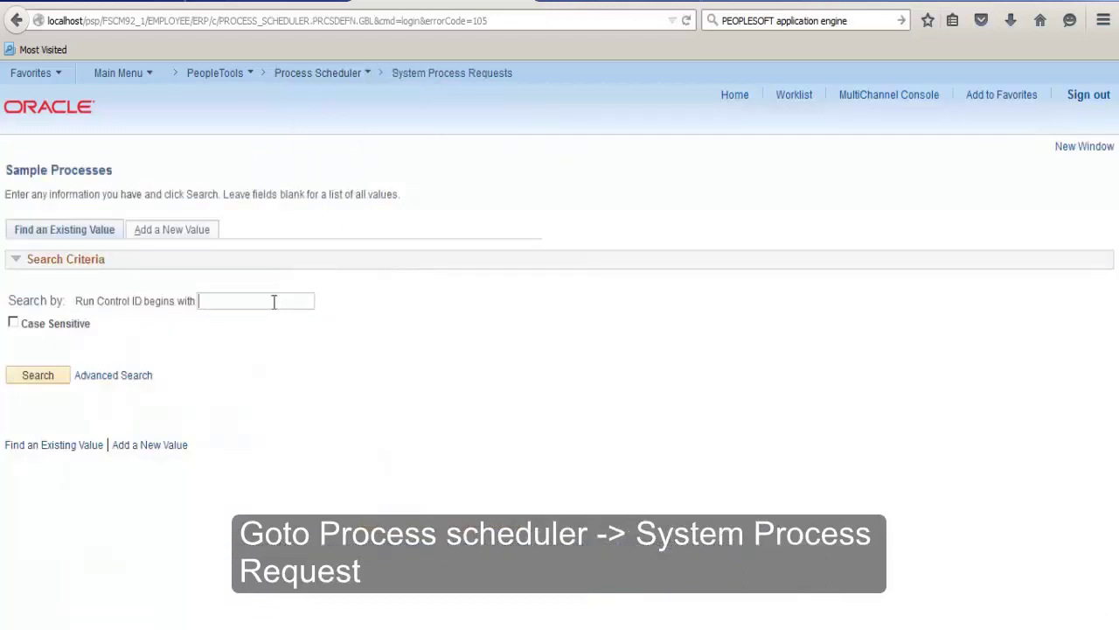
{"action": "type", "text": "1"}
{"action": "key", "text": "Return"}
{"action": "left_click", "coordinate": [490, 204]}
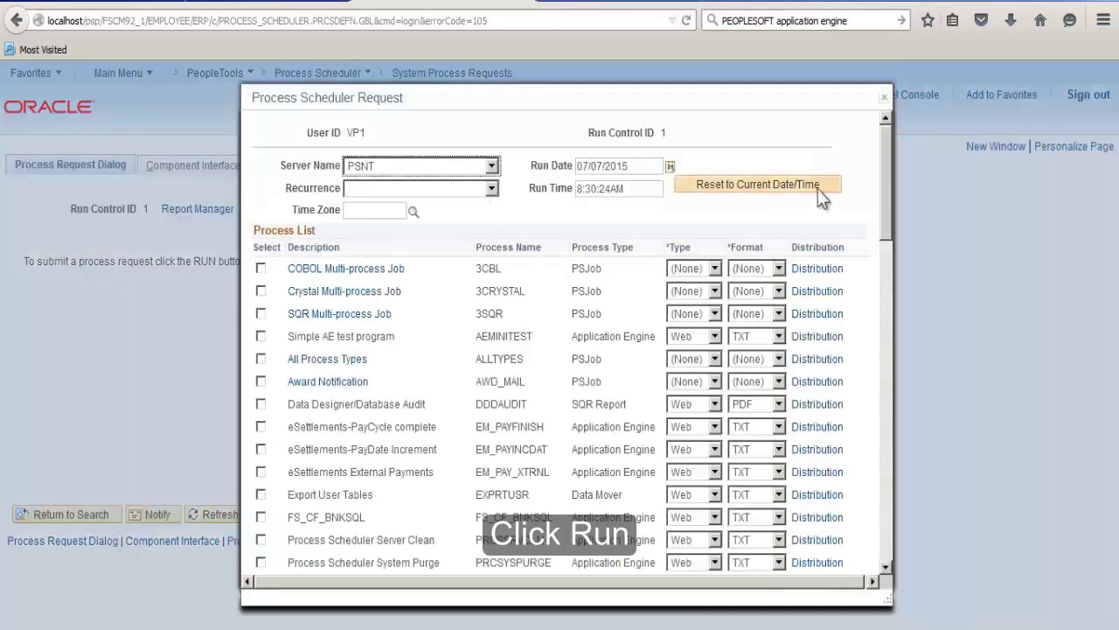
{"action": "left_click_drag", "start_coordinate": [884, 183], "coordinate": [908, 564]}
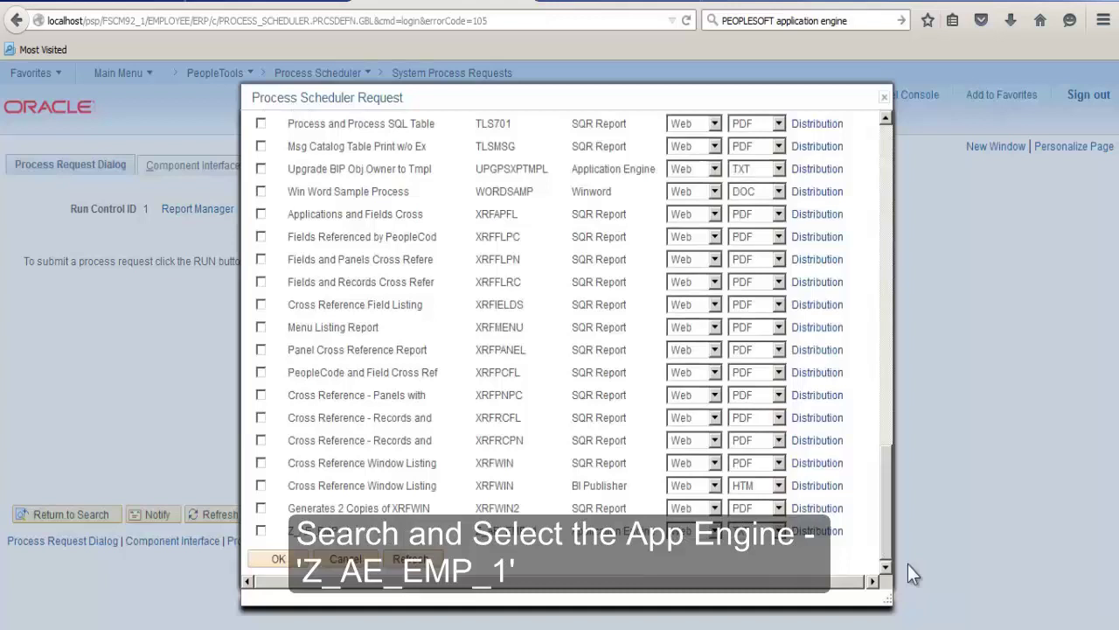
{"action": "left_click", "coordinate": [261, 531]}
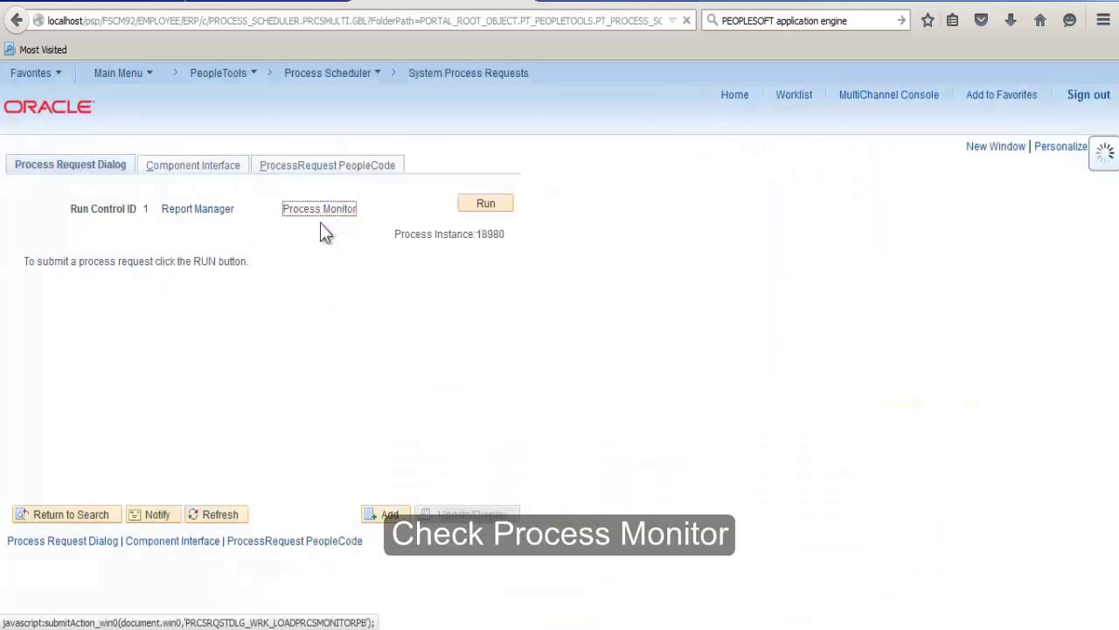
{"action": "left_click", "coordinate": [320, 223]}
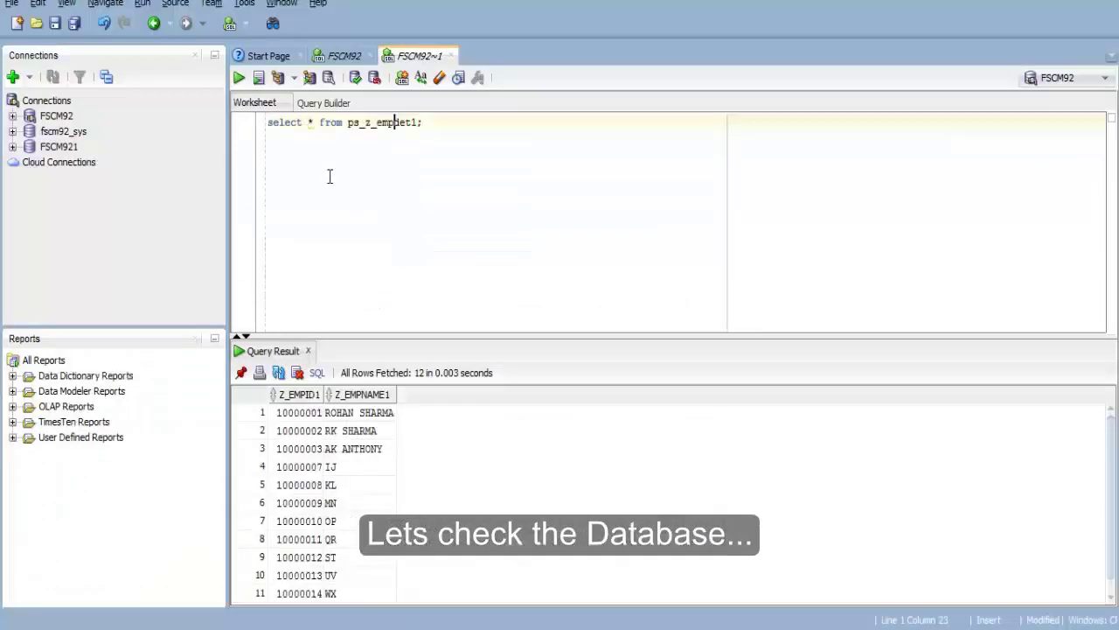
Rerun 'select * from ps_z_empdet1' in SQL Developer to list the newly loaded employee rows.
{"action": "left_click", "coordinate": [237, 78]}
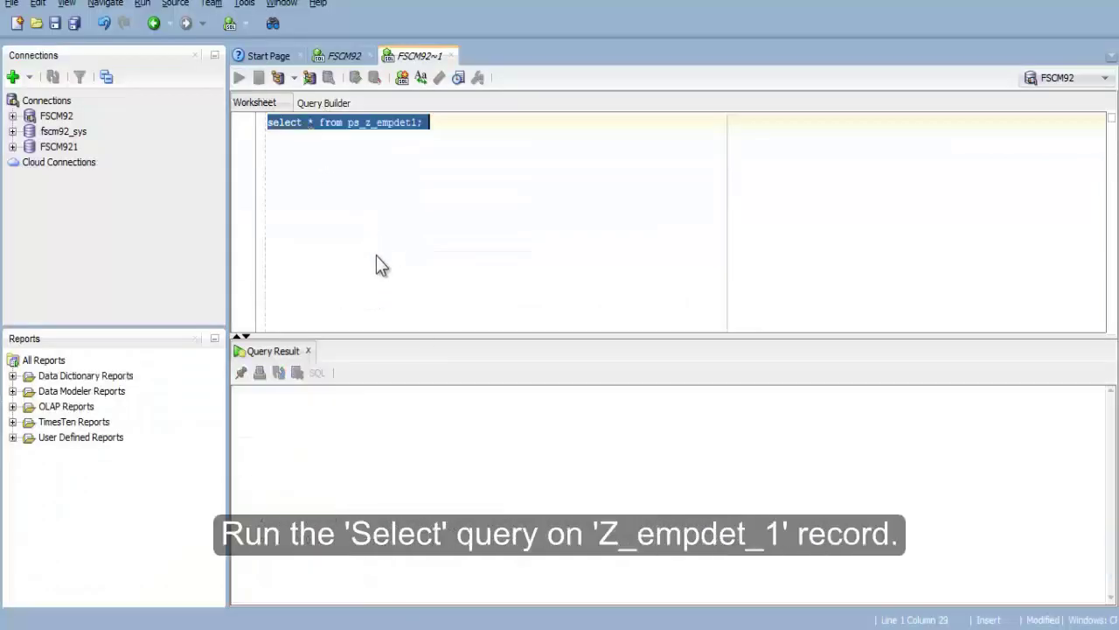